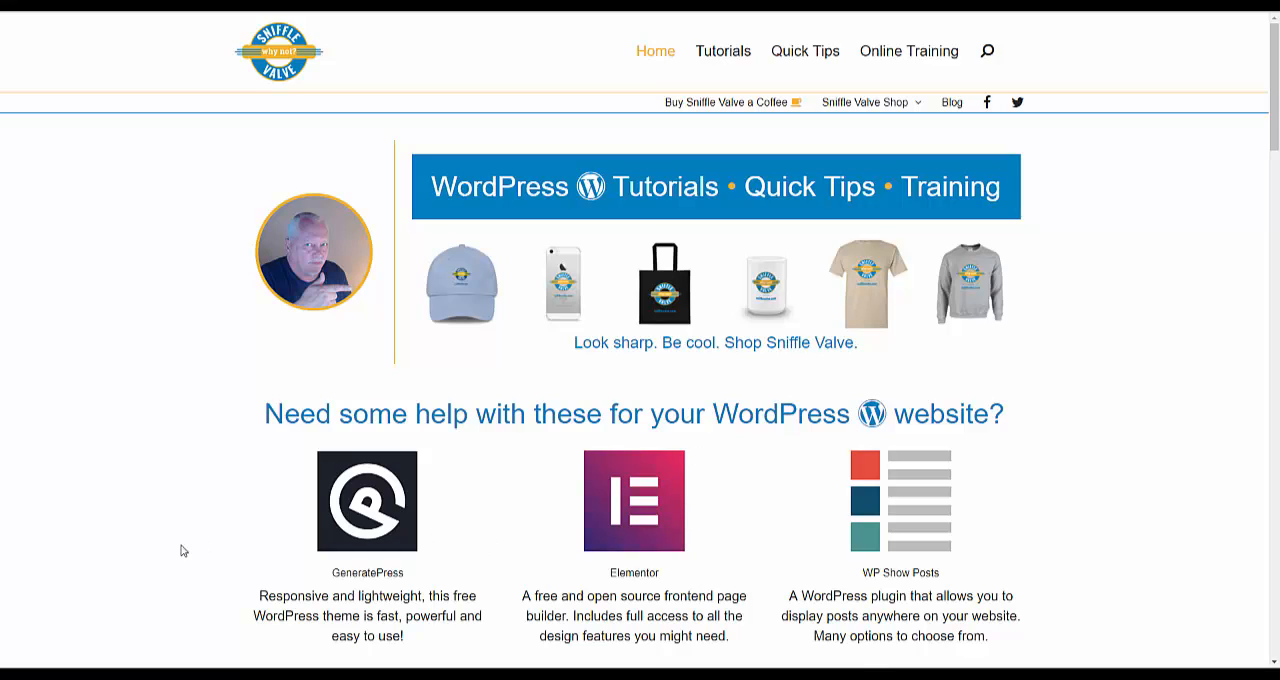
Step: Switch to the Testing Lab site and look through Section One and Section Two of its home page
mouse_move(87, 676)
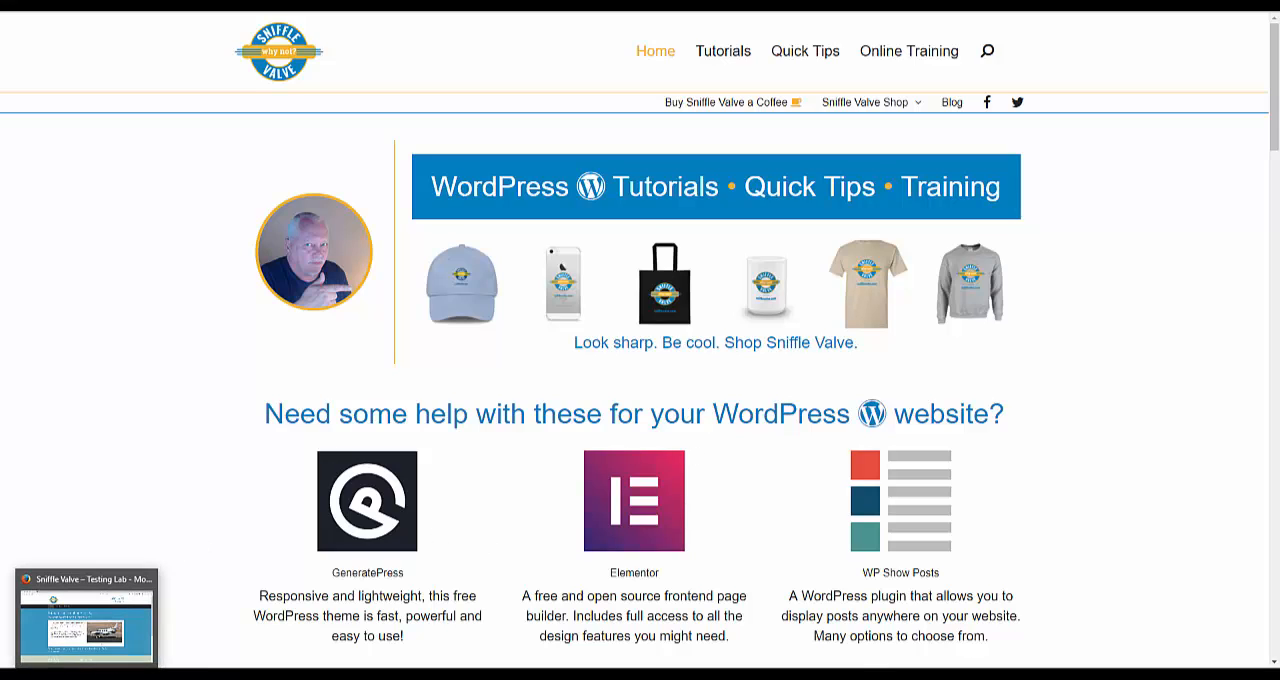
left_click(85, 620)
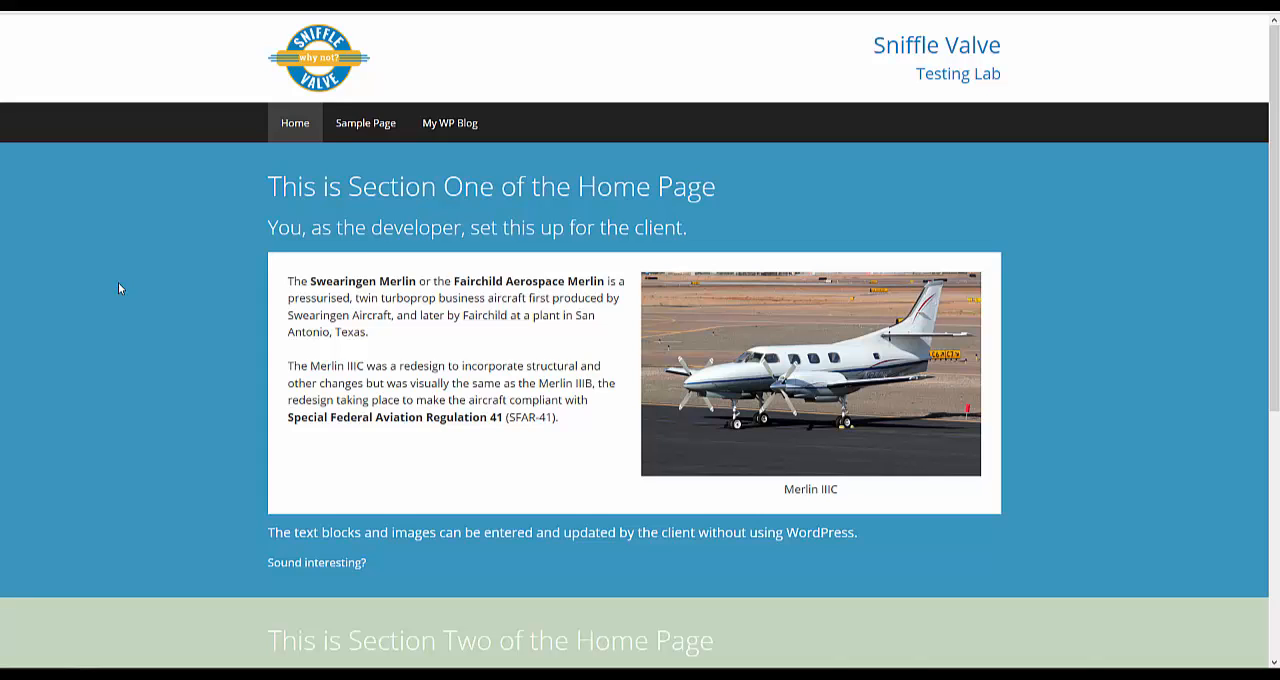
scroll(118, 284, "down", 4)
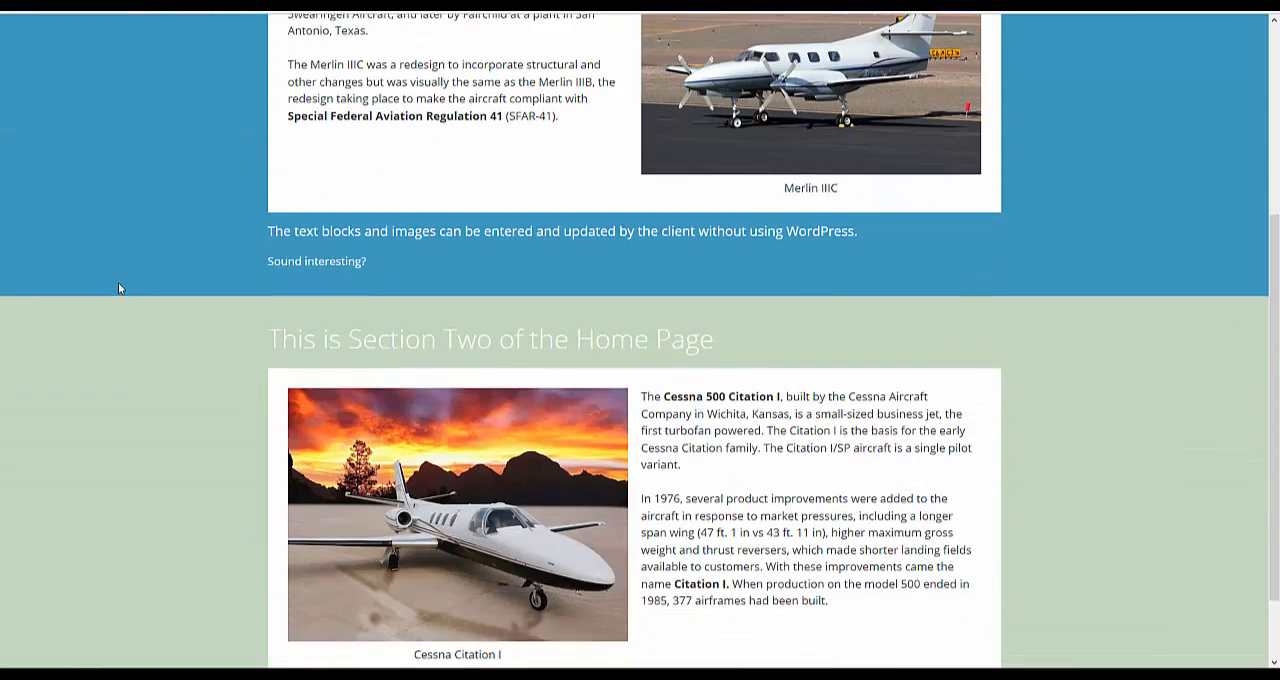
scroll(118, 288, "up", 4)
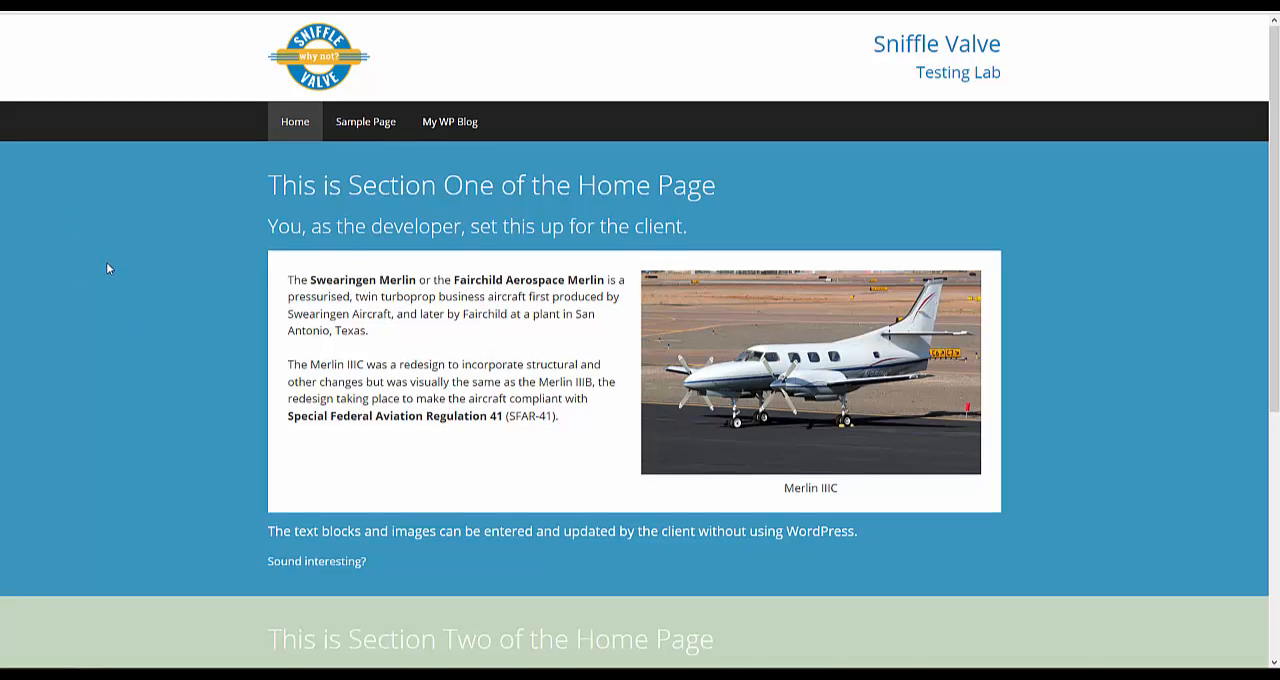
scroll(108, 268, "down", 4)
scroll(108, 268, "up", 3)
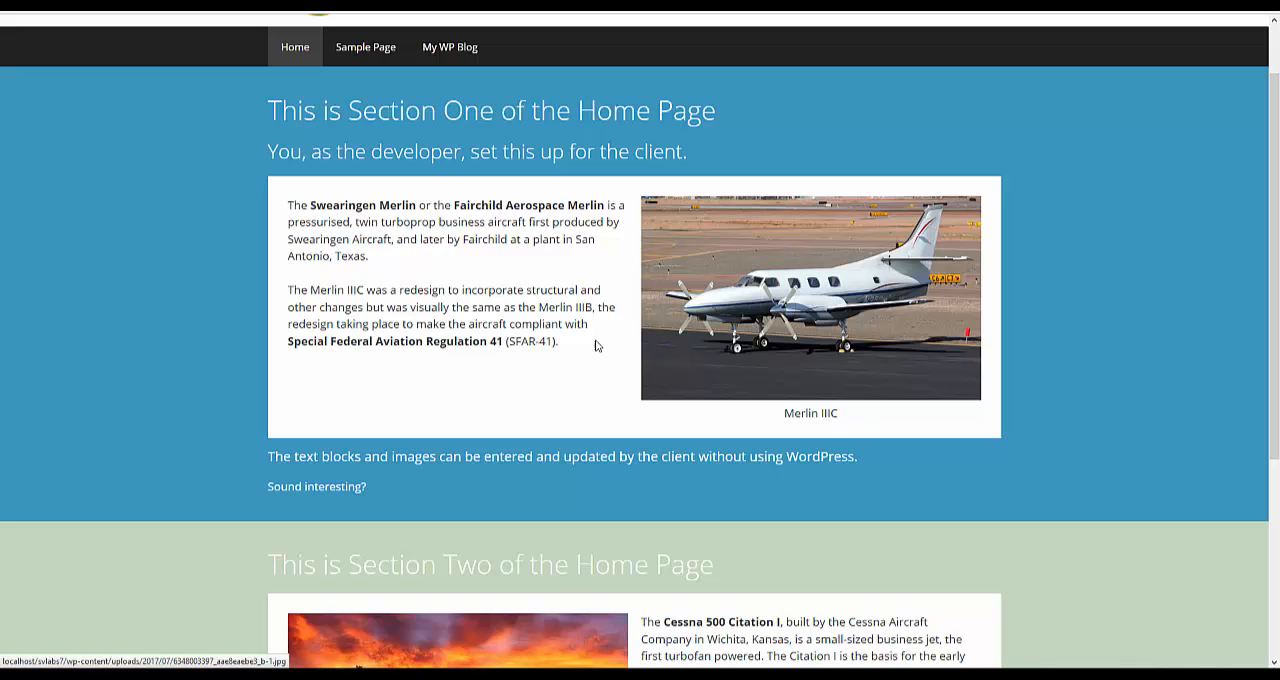
scroll(389, 320, "down", 2)
scroll(280, 325, "down", 1)
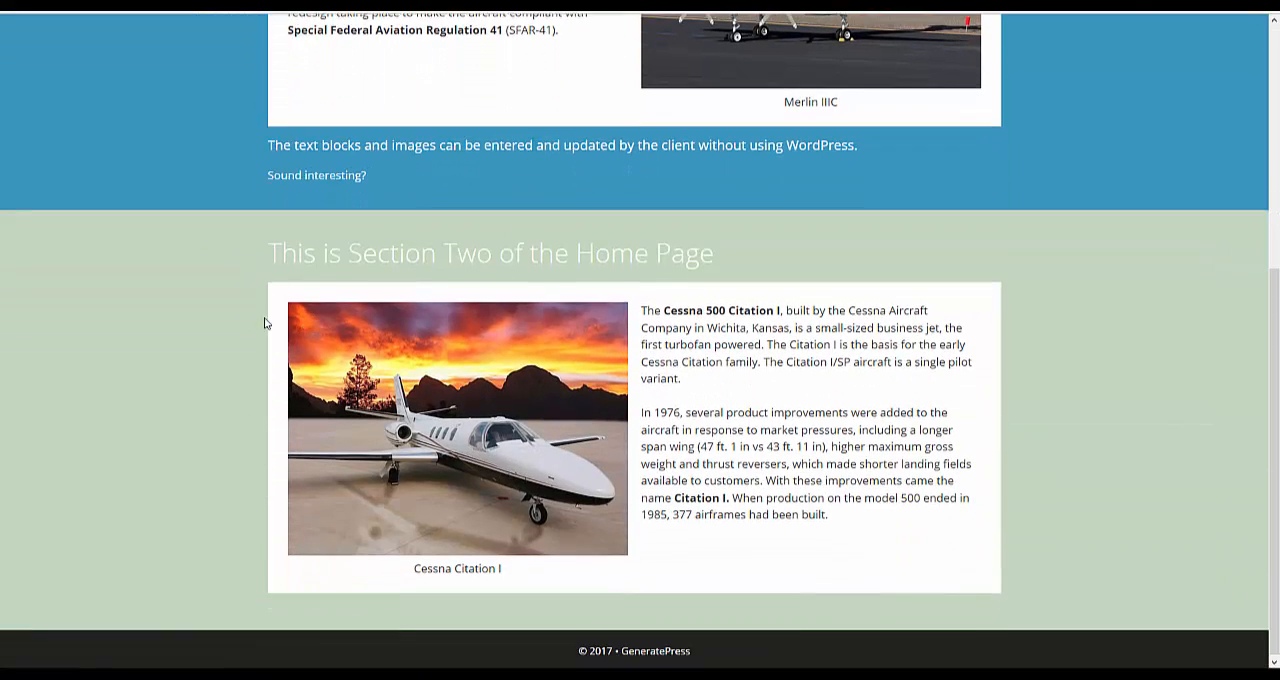
scroll(226, 306, "up", 4)
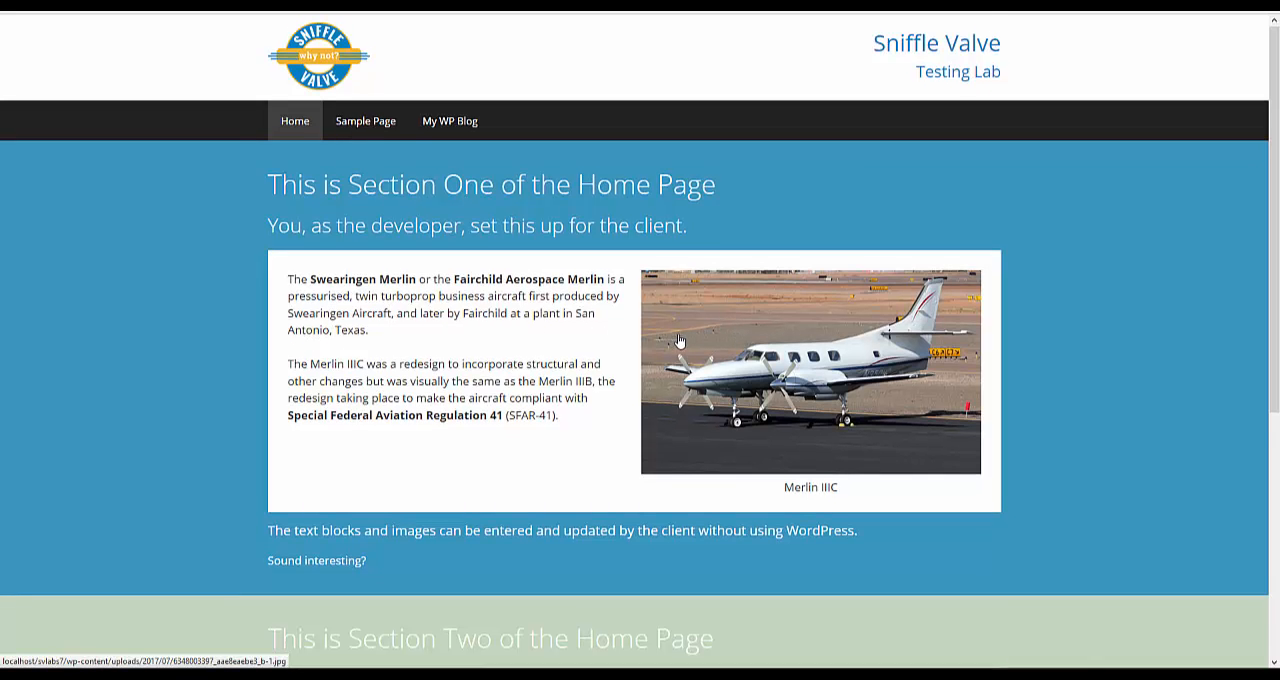
scroll(680, 345, "down", 3)
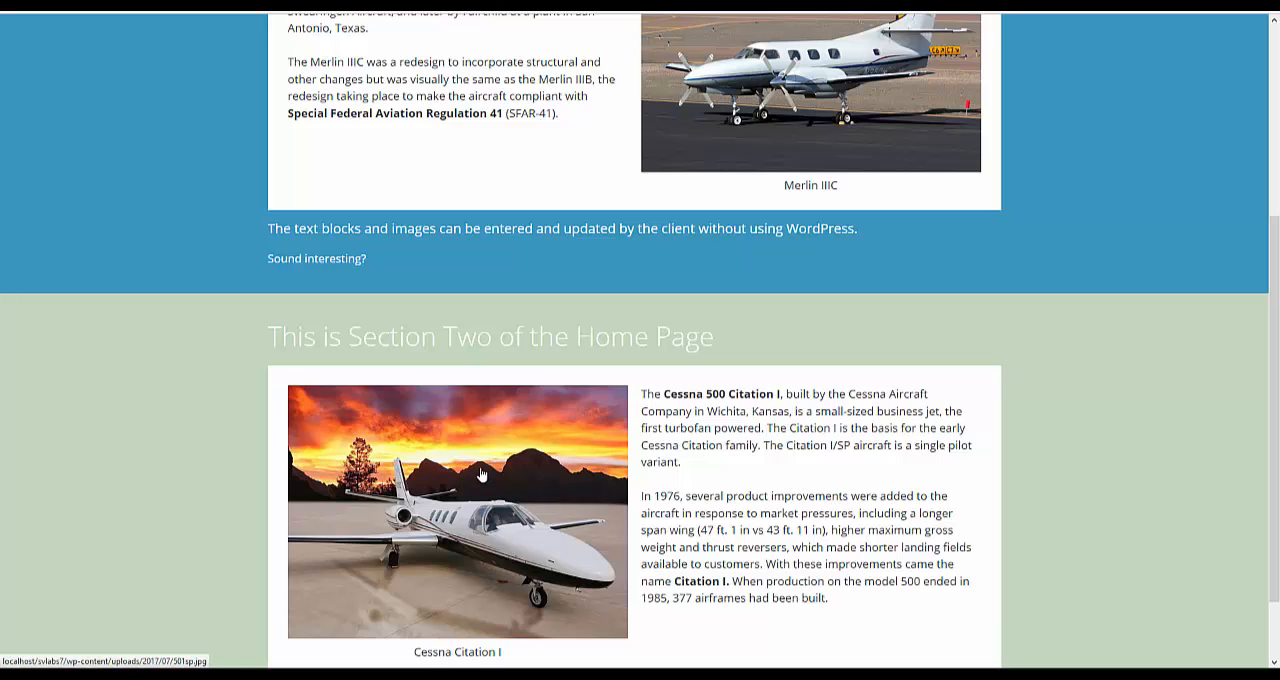
scroll(480, 470, "up", 3)
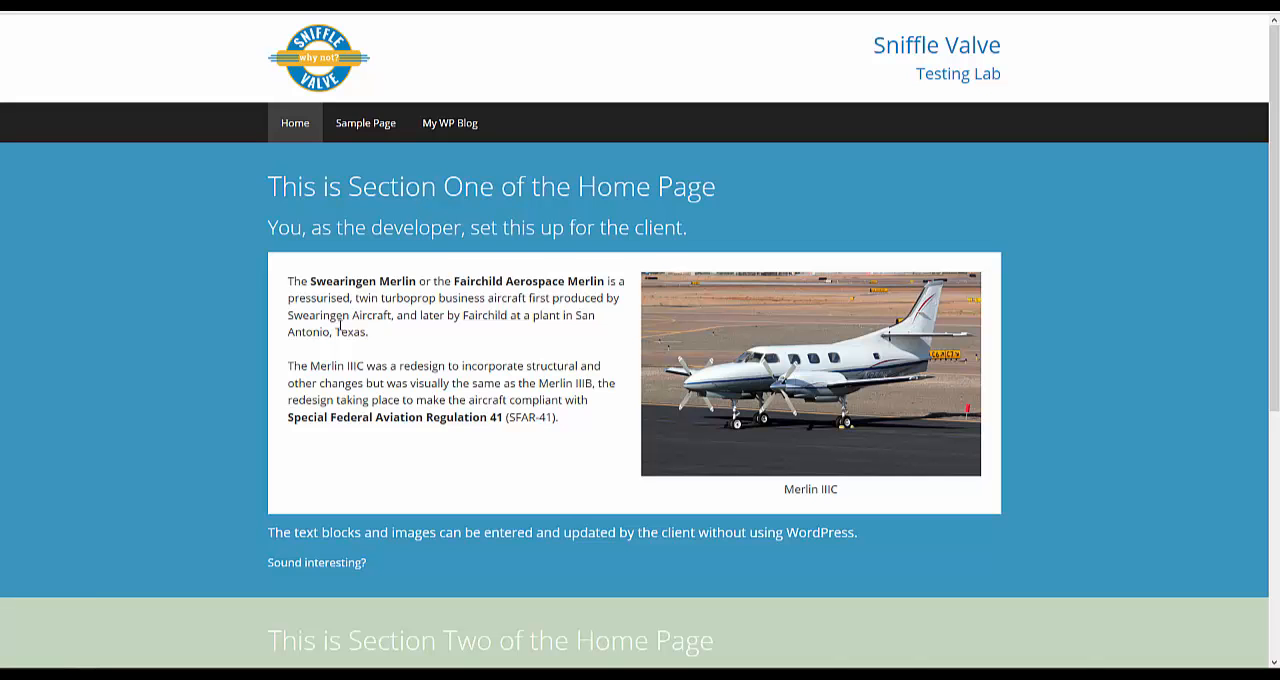
scroll(340, 324, "down", 3)
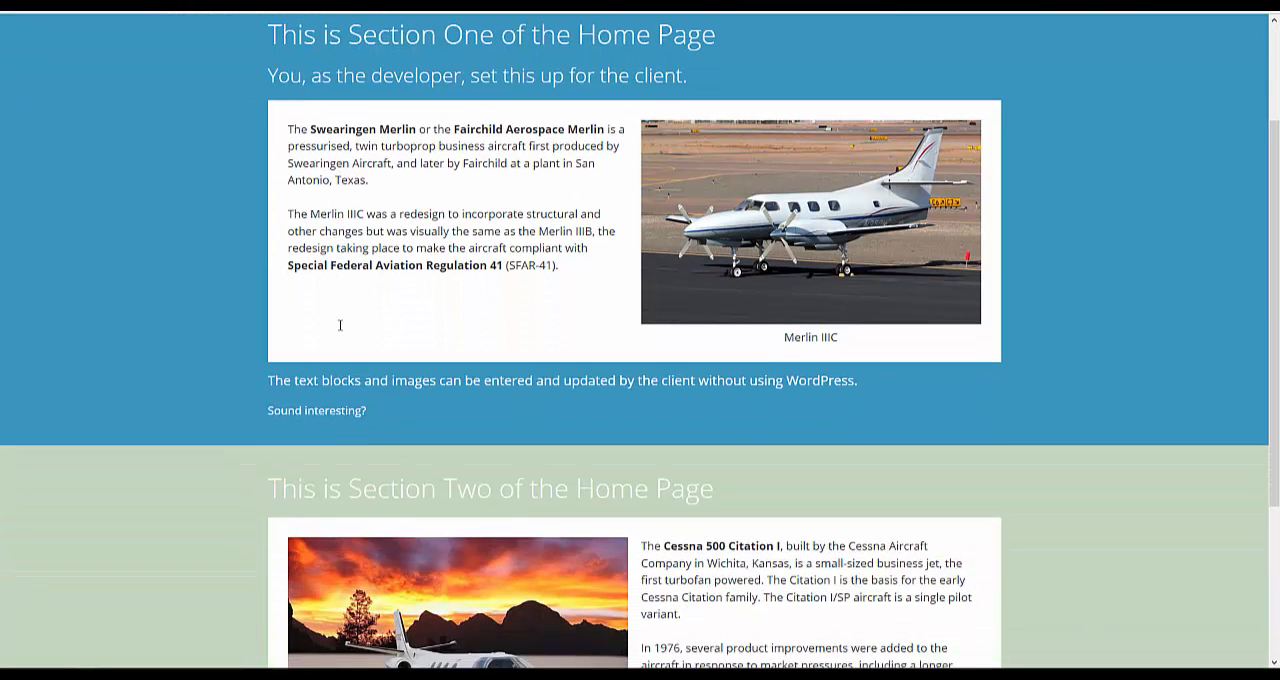
scroll(340, 325, "down", 3)
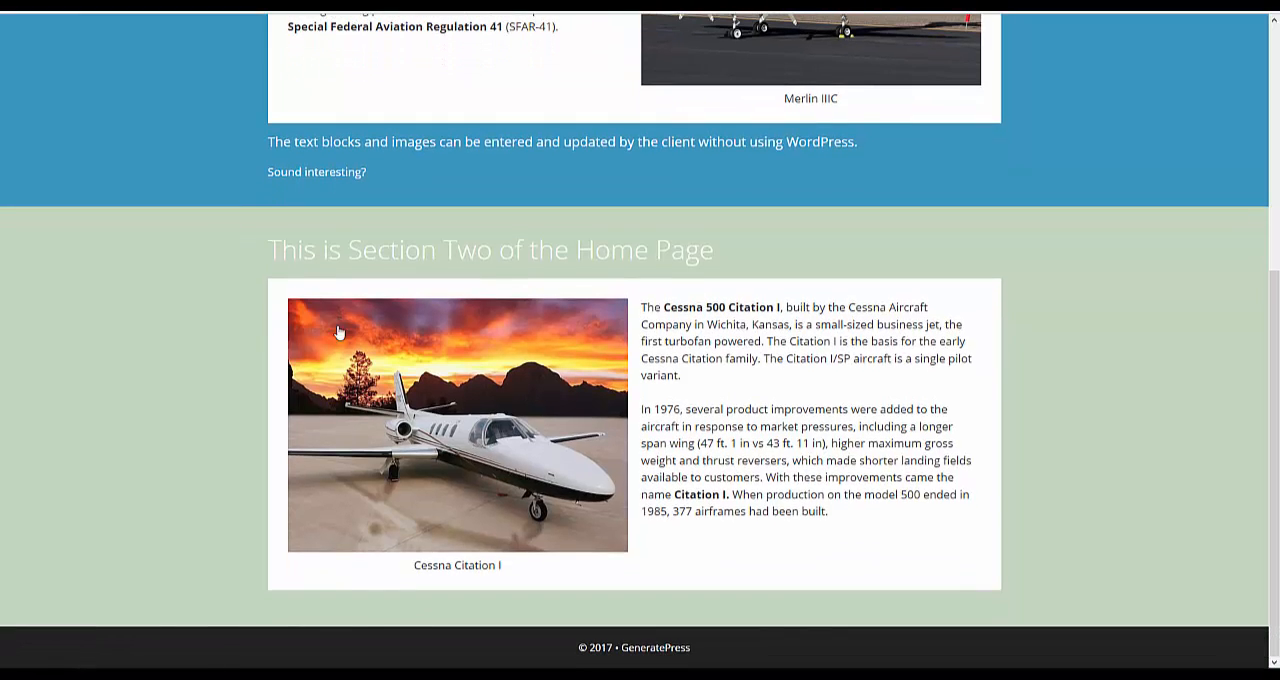
scroll(355, 366, "up", 5)
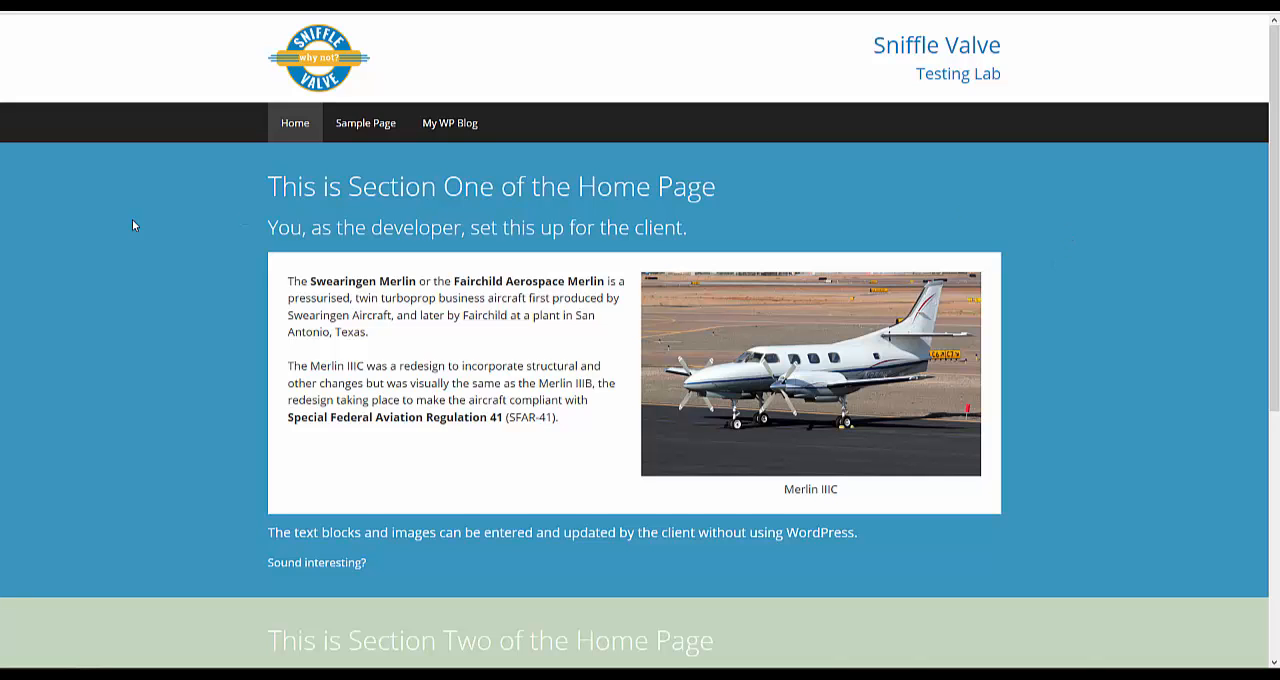
scroll(132, 211, "down", 2)
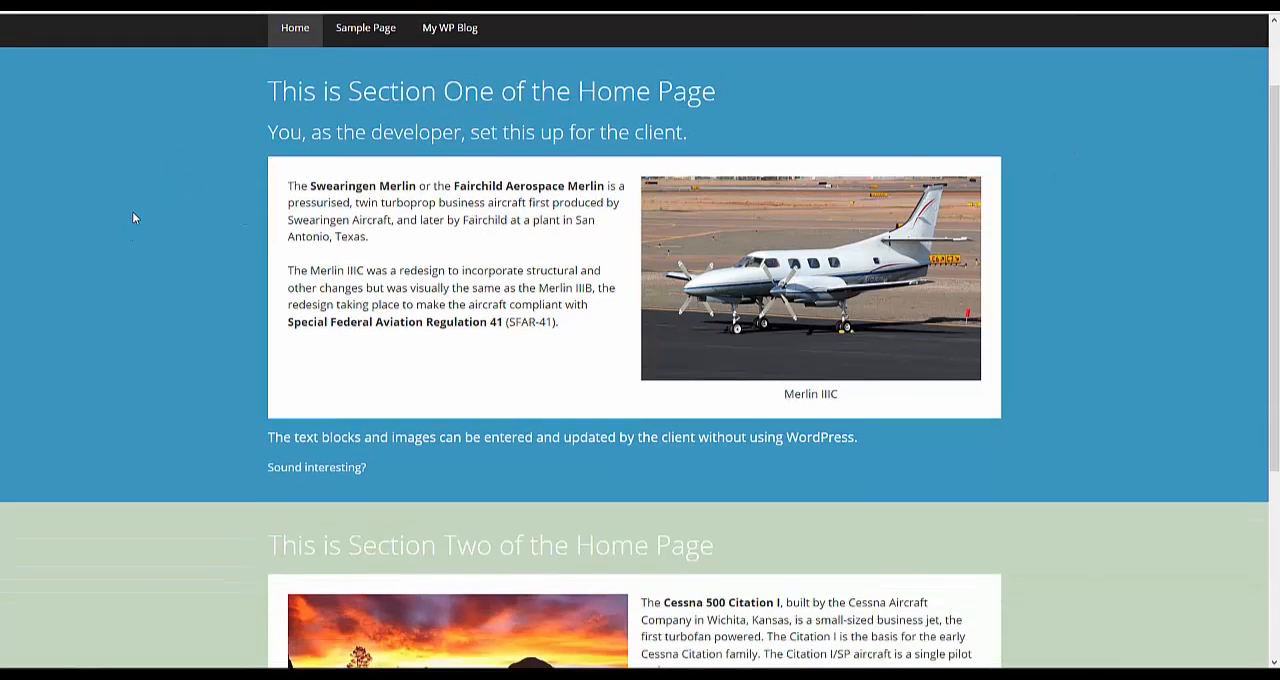
scroll(132, 211, "up", 2)
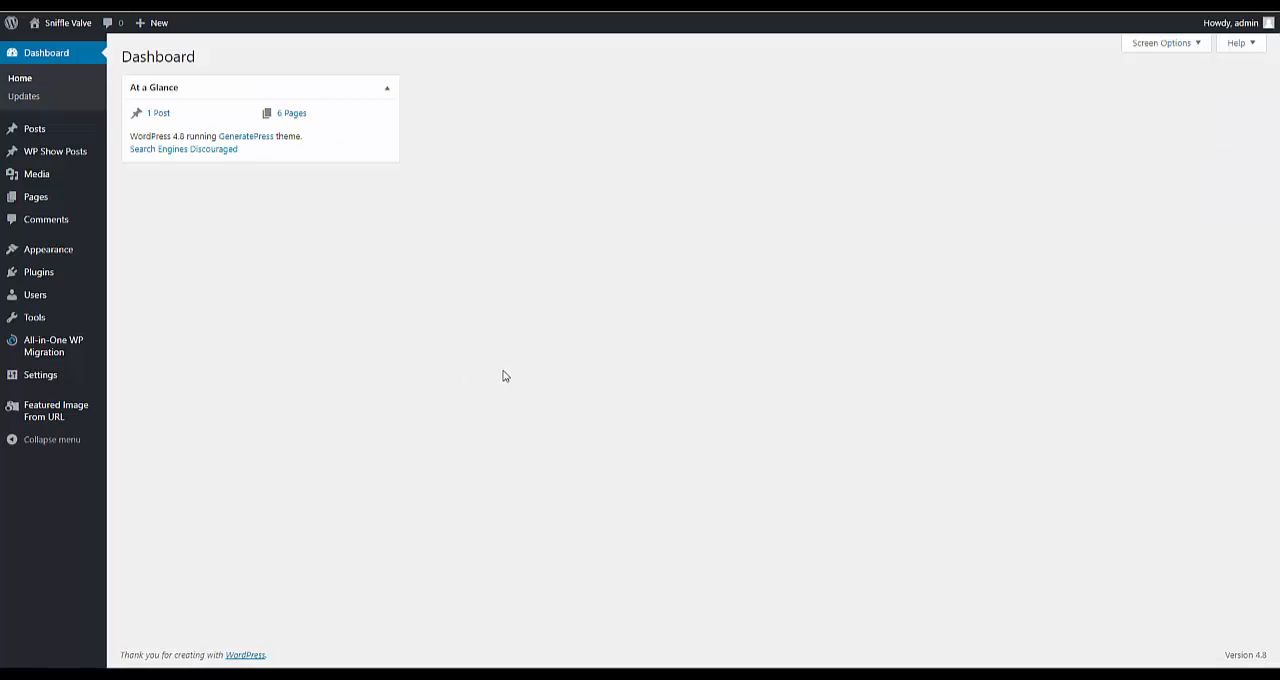
Step: Open the WordPress site's list of installed plugins for review
mouse_move(47, 195)
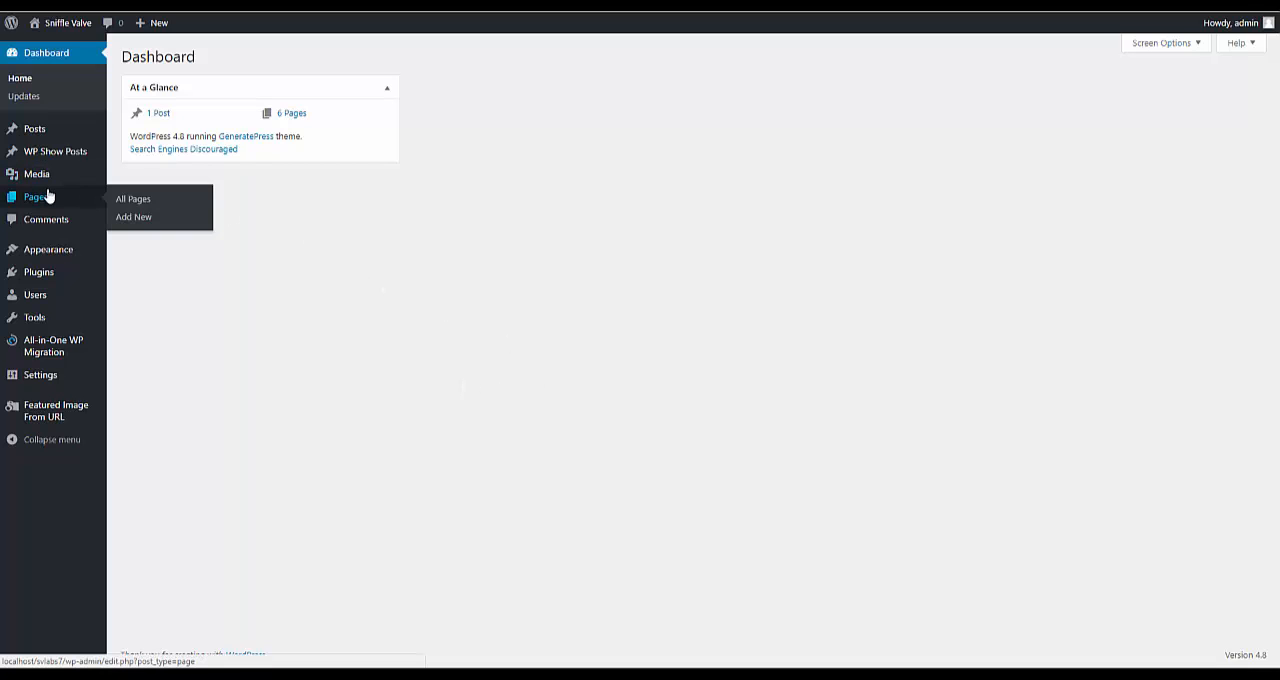
left_click(34, 278)
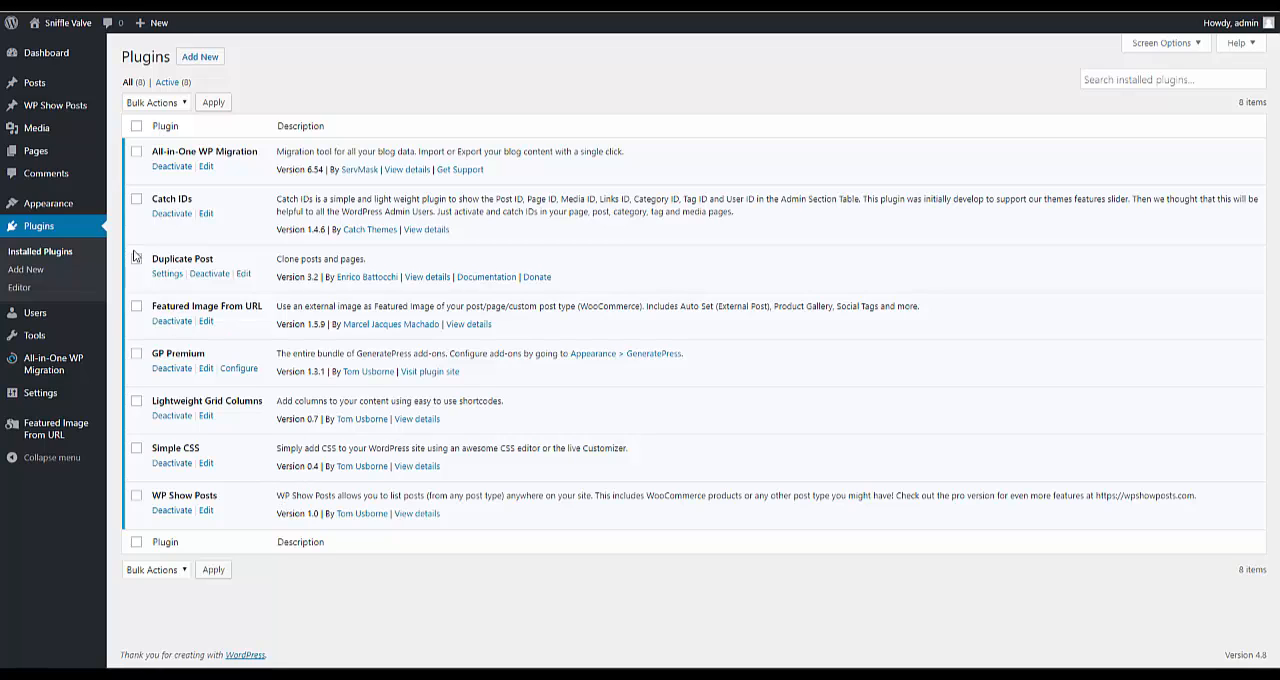
Step: Open the Home page for editing and bring up the content of its first section
left_click(34, 156)
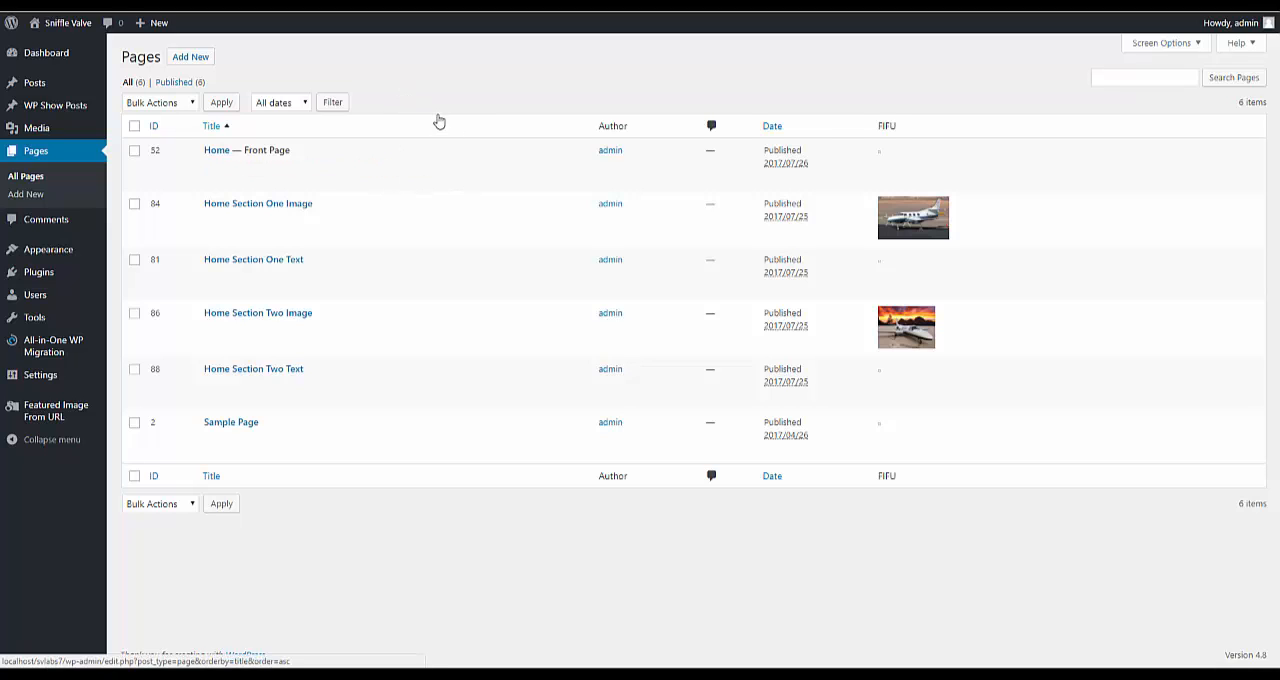
left_click(218, 151)
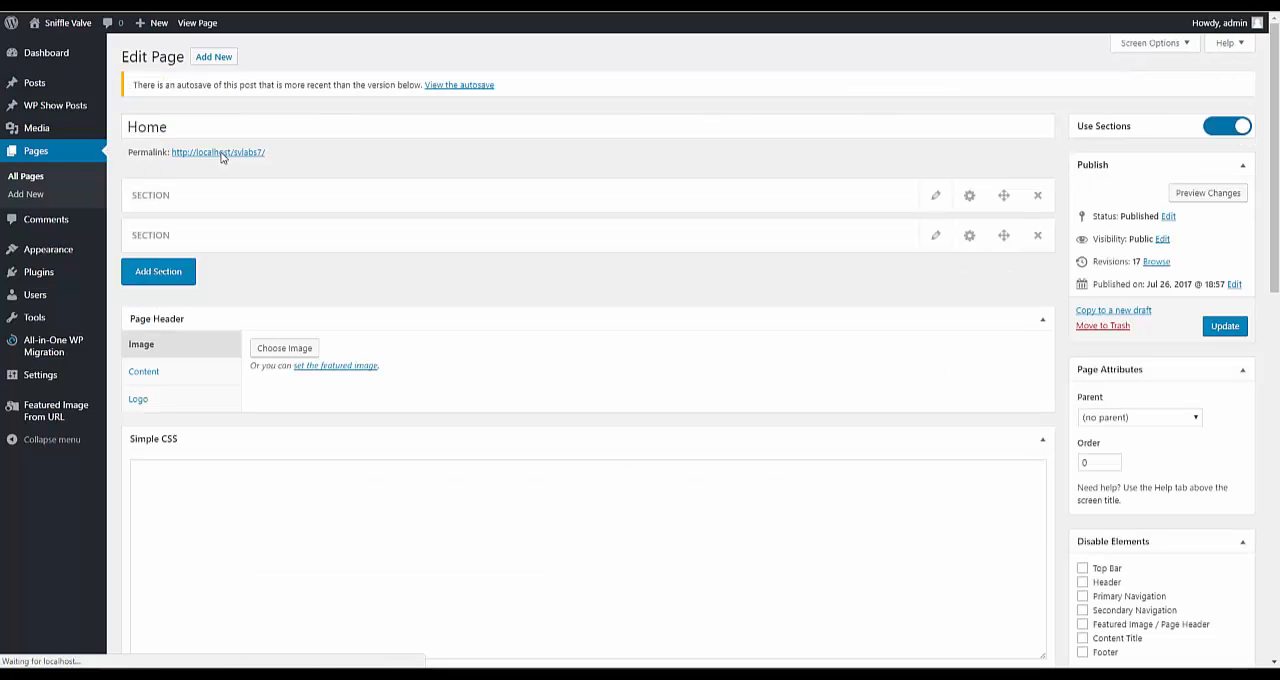
left_click(936, 197)
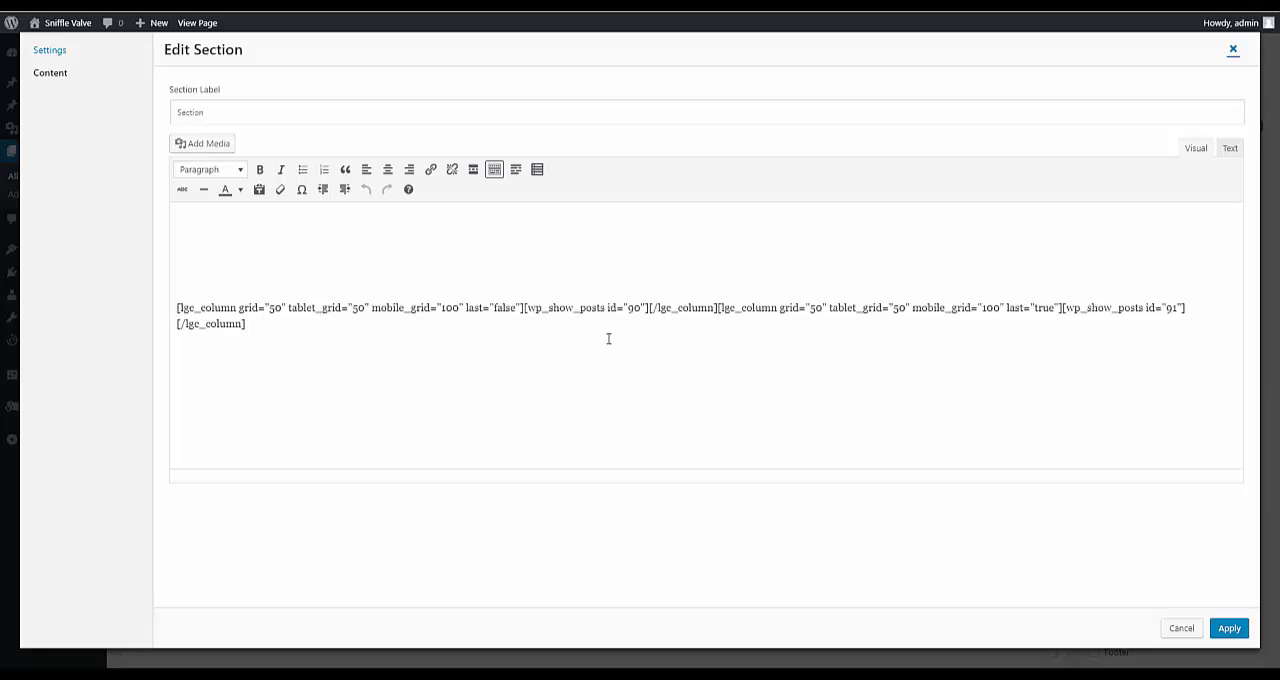
Step: Examine the Columns shortcode options and the WP Show Posts list choices for the first column's shortcode, without inserting anything
left_click(516, 170)
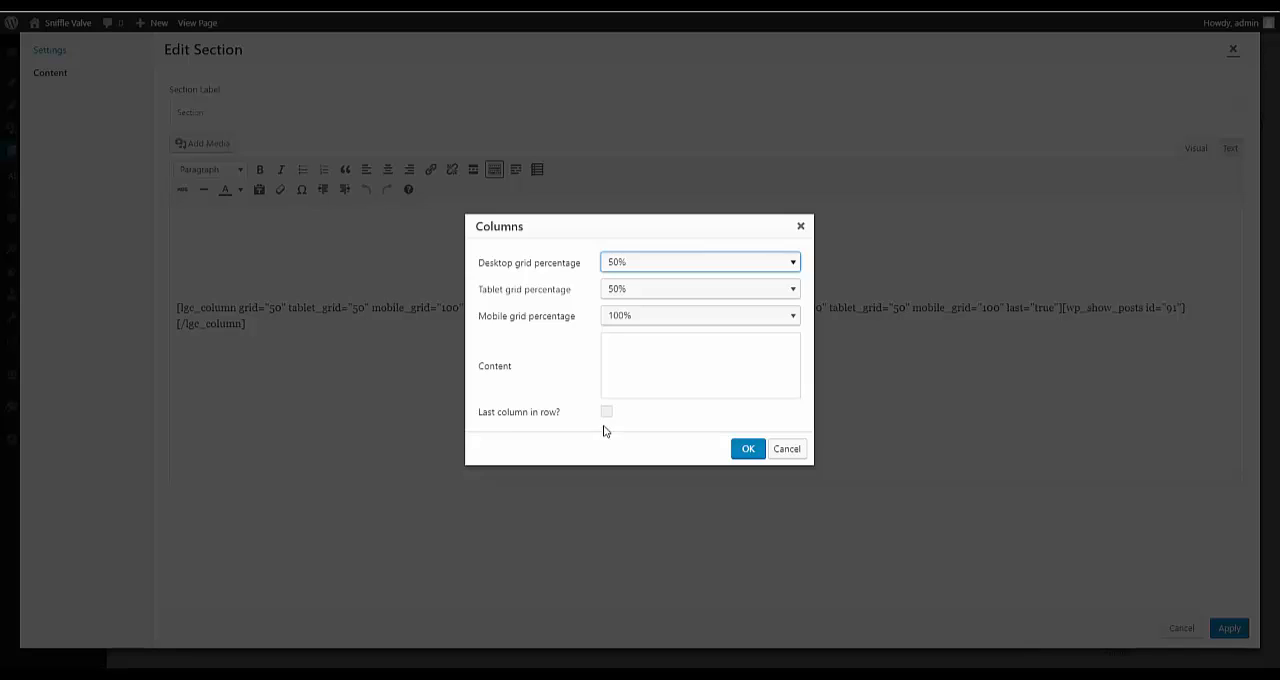
left_click(786, 449)
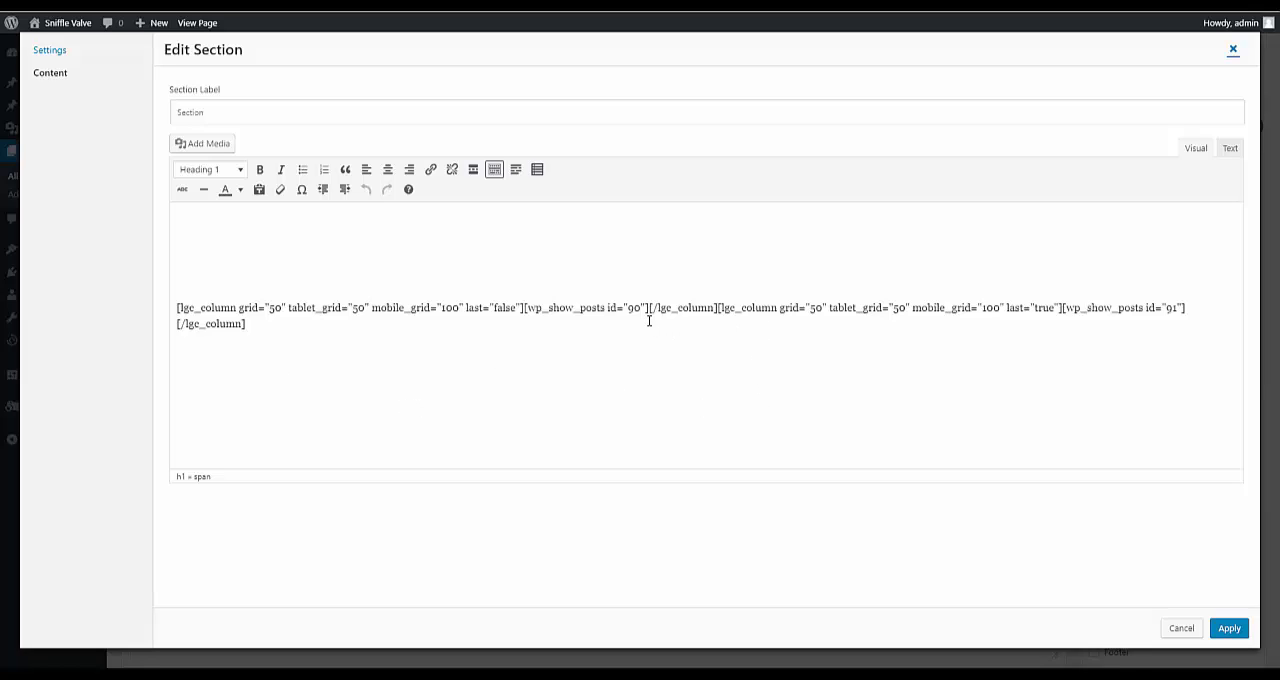
left_click(523, 308)
left_click_drag(538, 308, 650, 312)
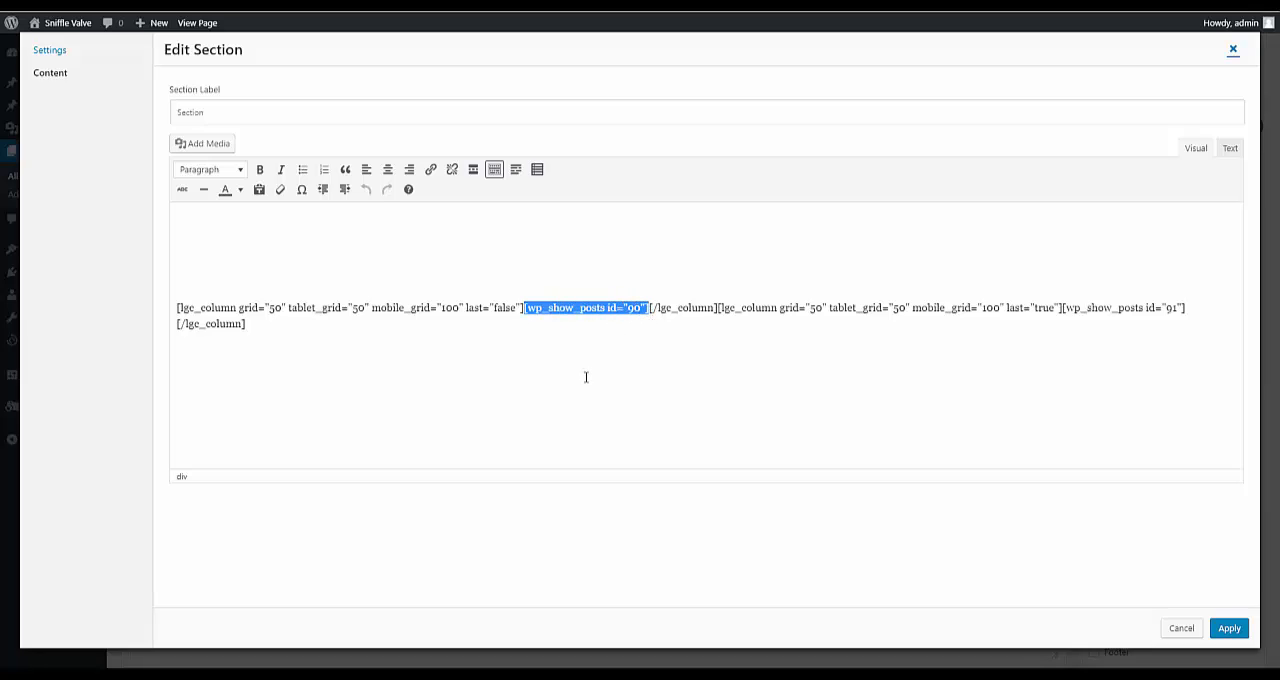
left_click(537, 169)
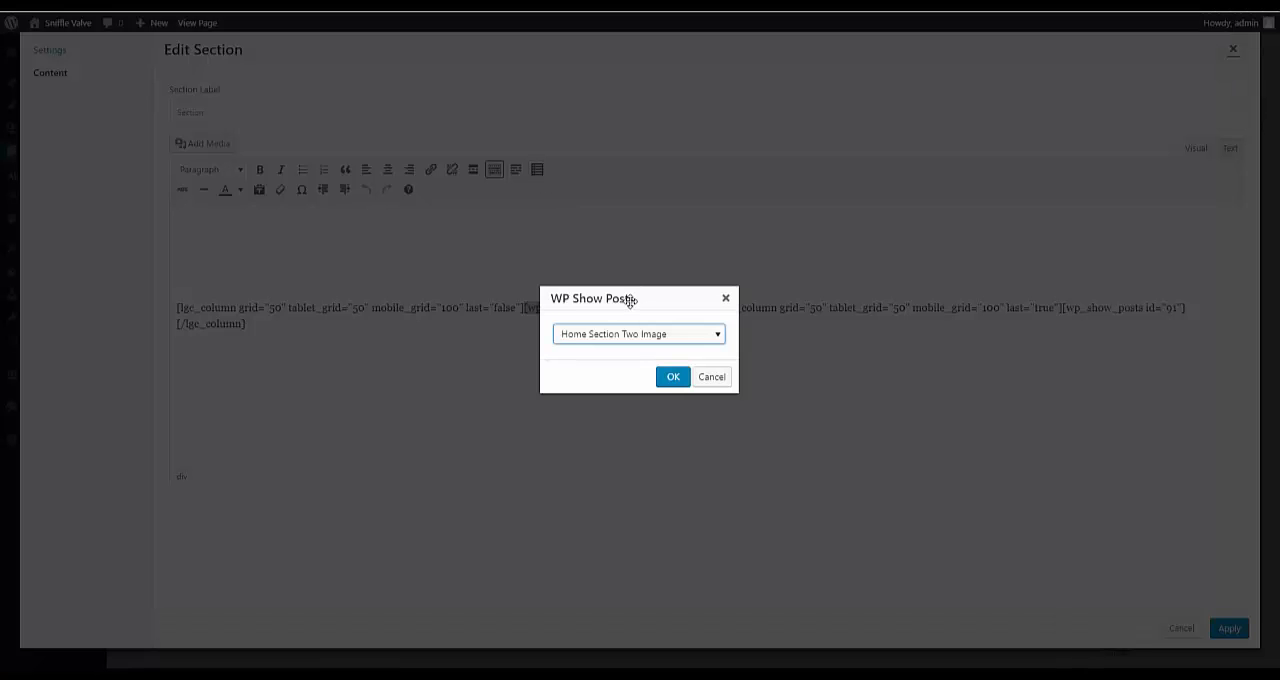
left_click(659, 340)
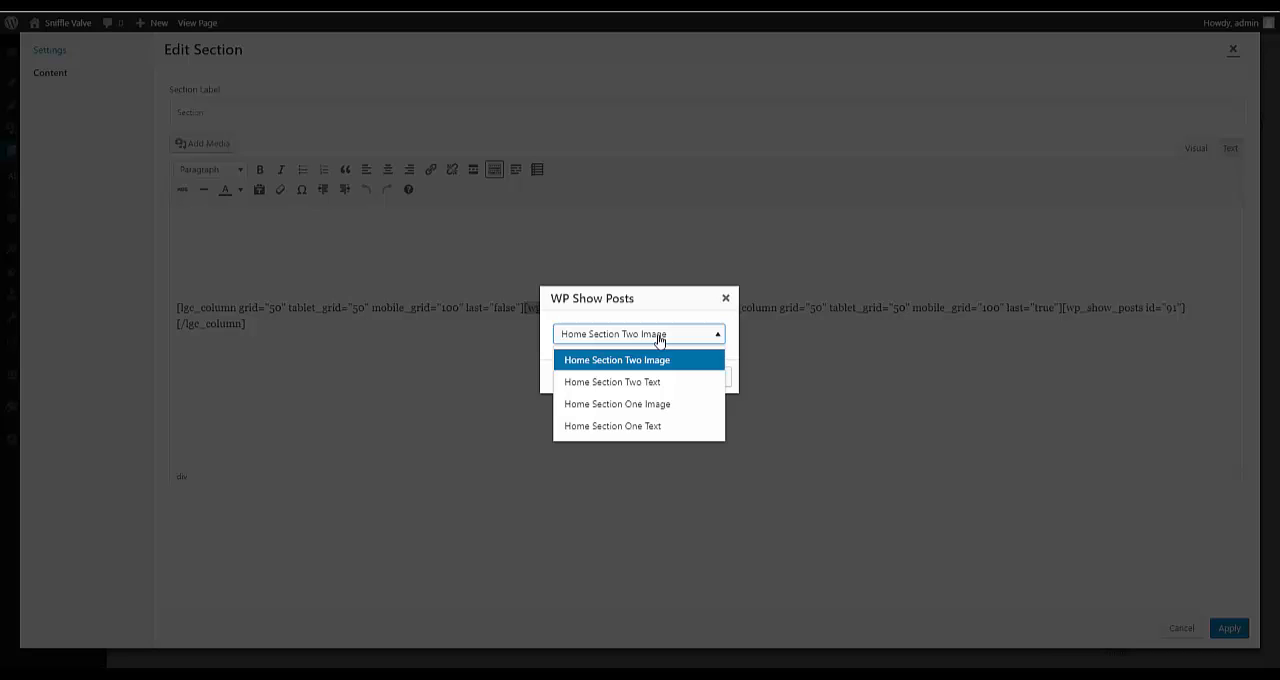
left_click(727, 300)
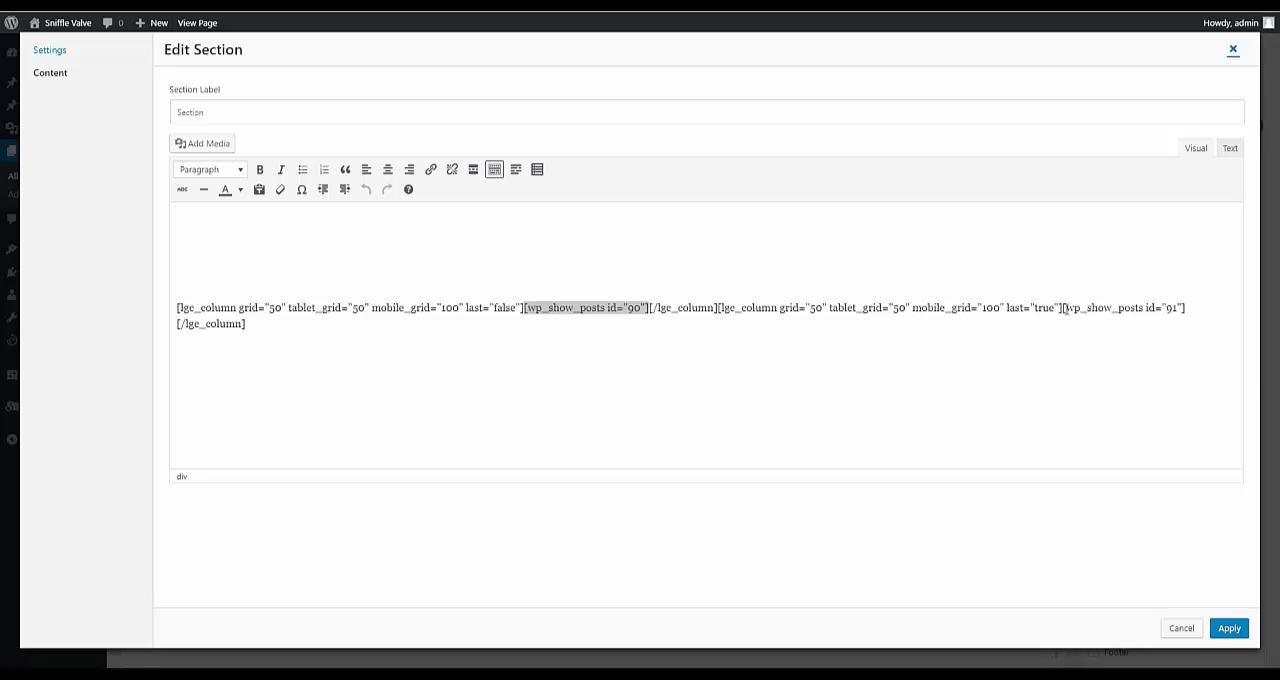
Step: Highlight the wp_show_posts id="91" shortcode in the second column and look at the available text colours
left_click_drag(1061, 308, 1189, 313)
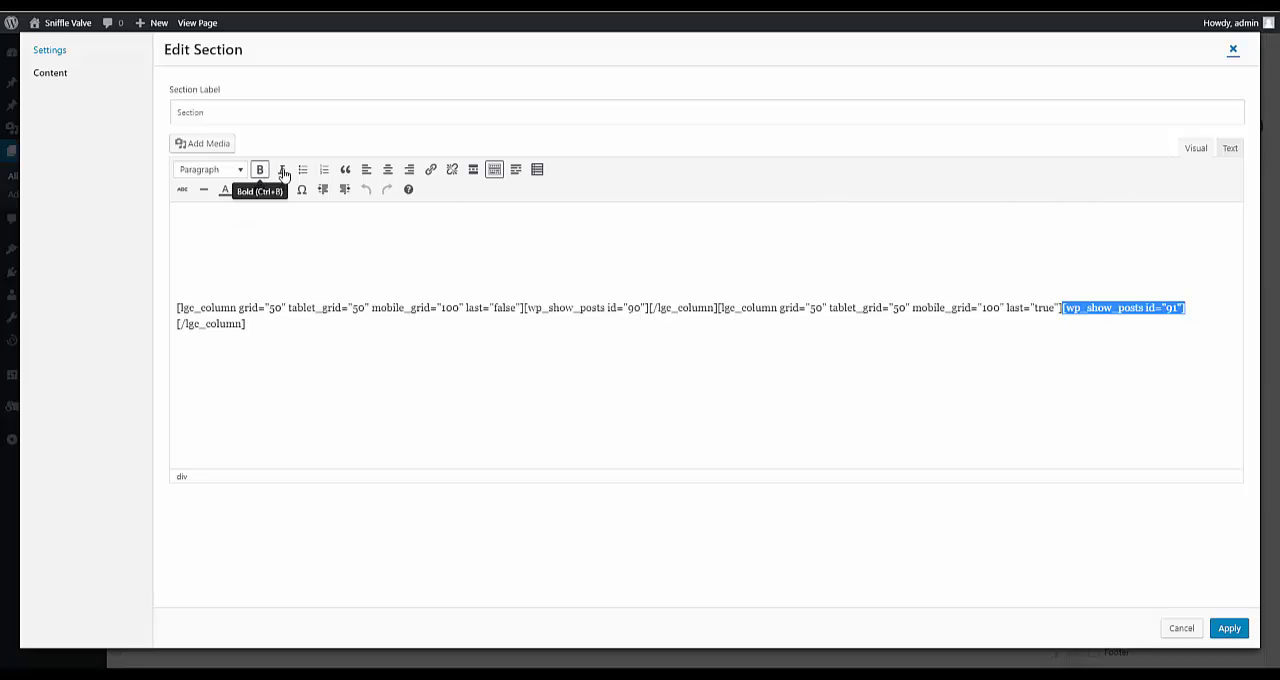
left_click(242, 190)
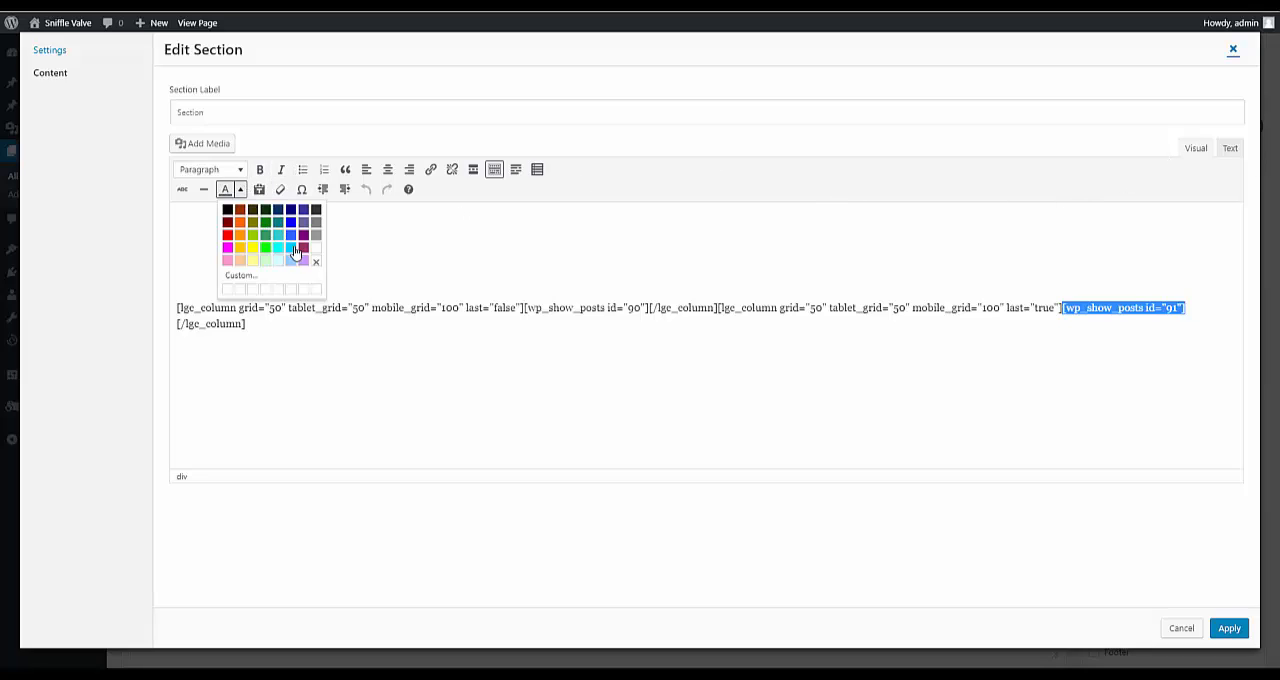
left_click(760, 142)
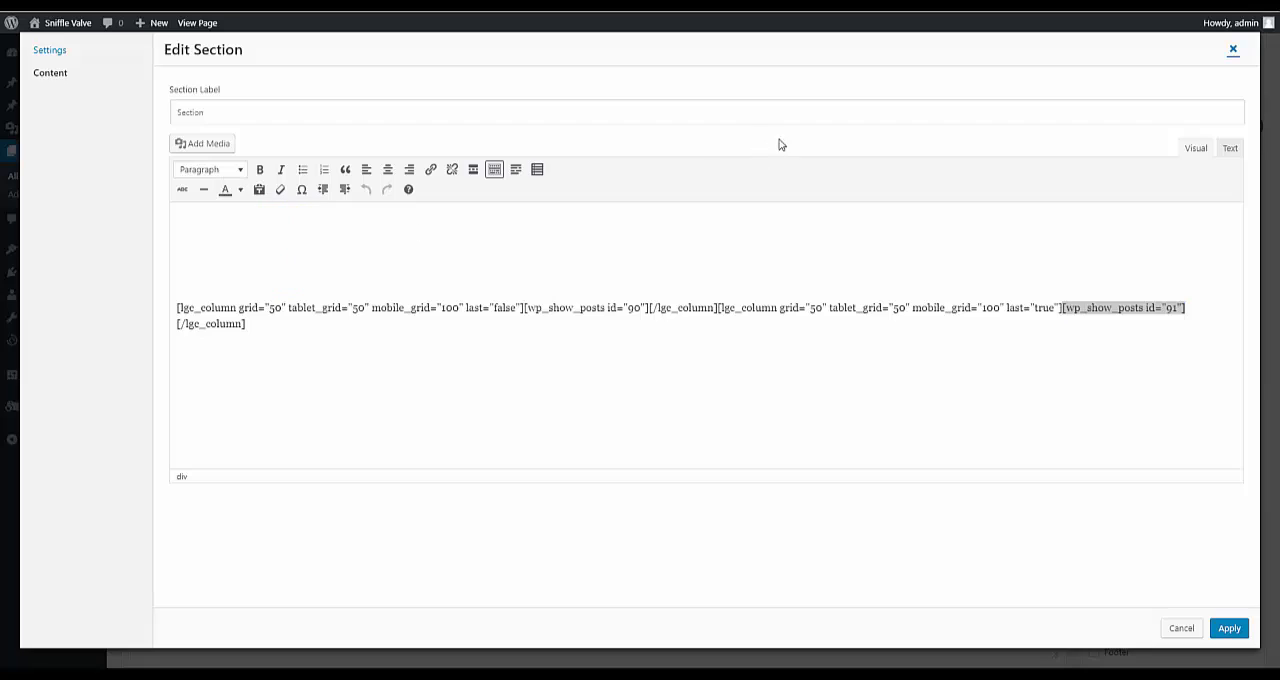
Step: View the HTML source of the first section and close the section without applying changes
left_click(1230, 148)
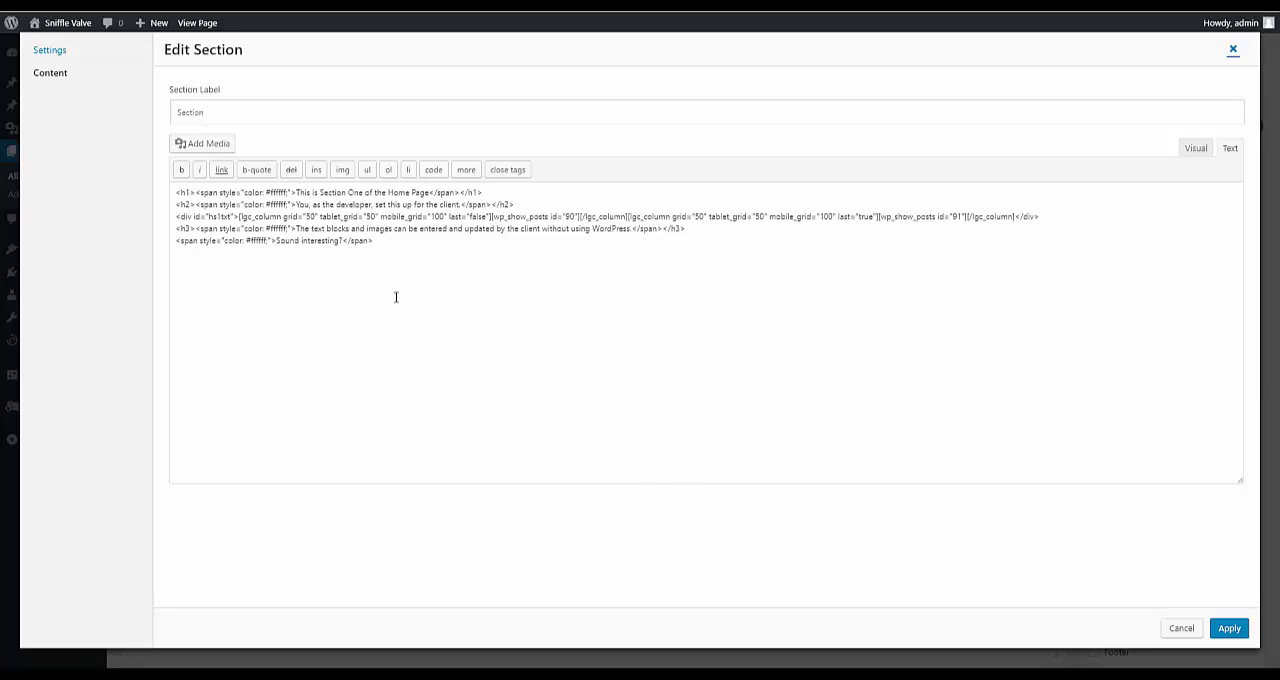
left_click(1180, 627)
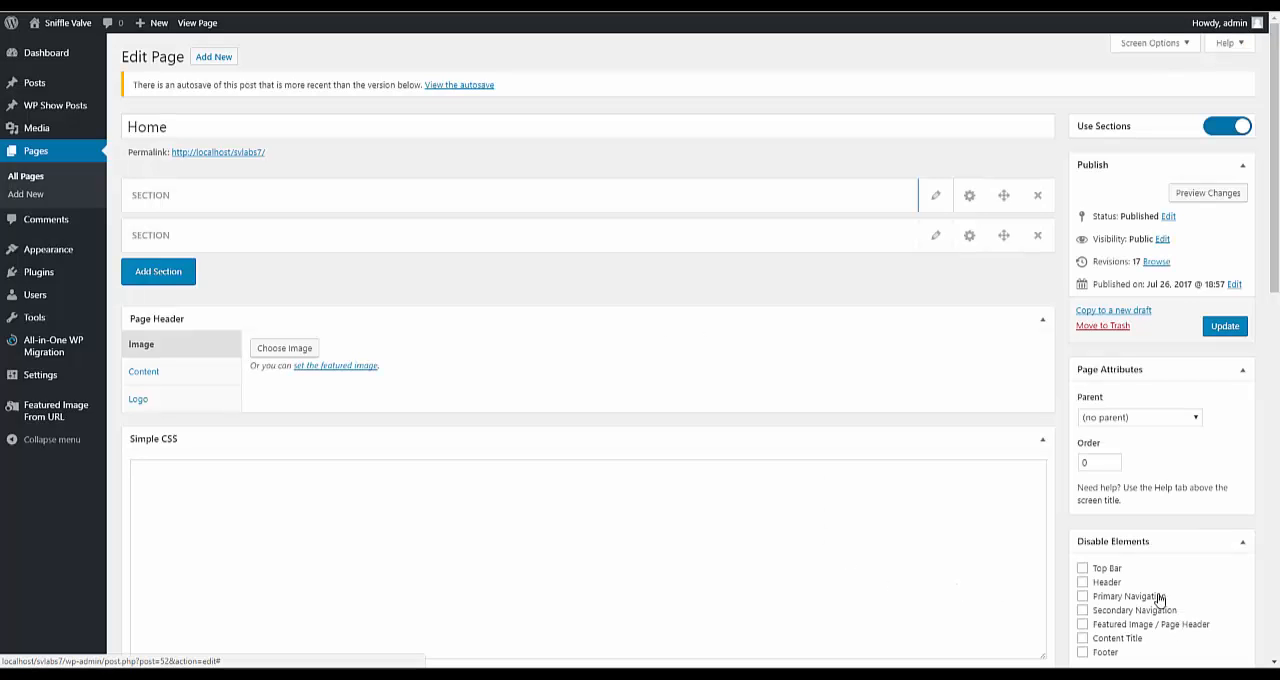
Step: Review the first section's layout and background color settings, and close them without applying changes
left_click(970, 196)
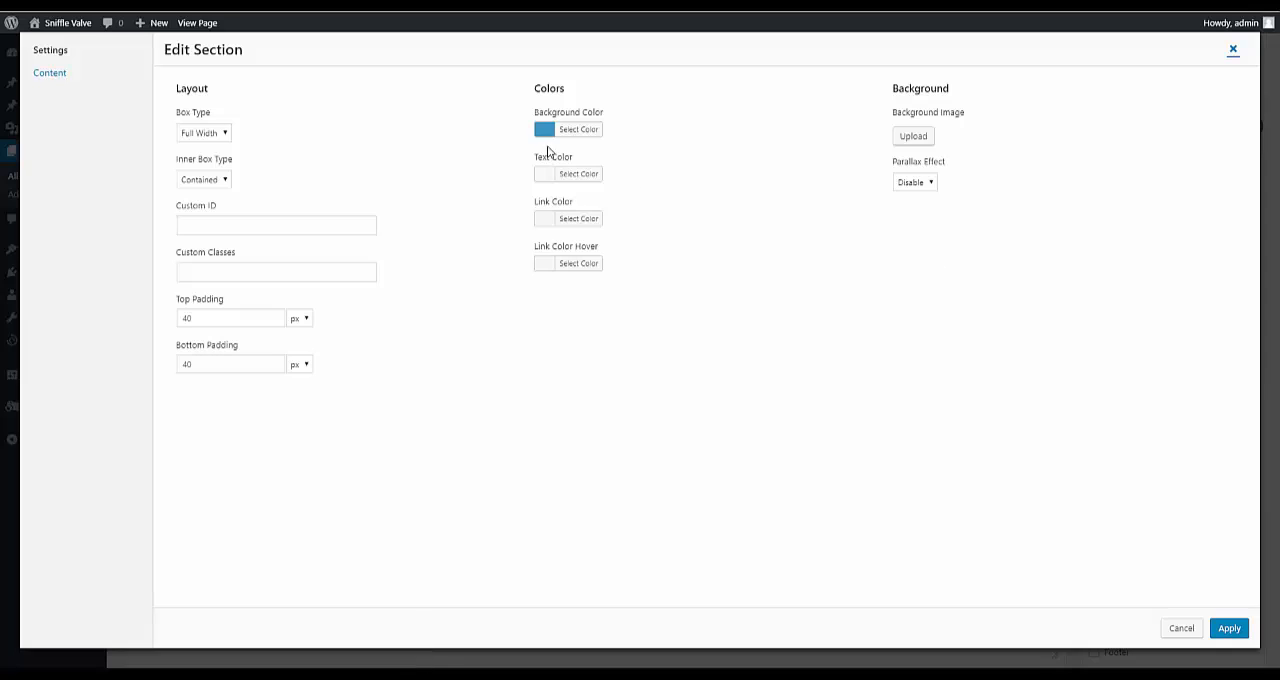
left_click(568, 131)
left_click(409, 131)
left_click(1180, 626)
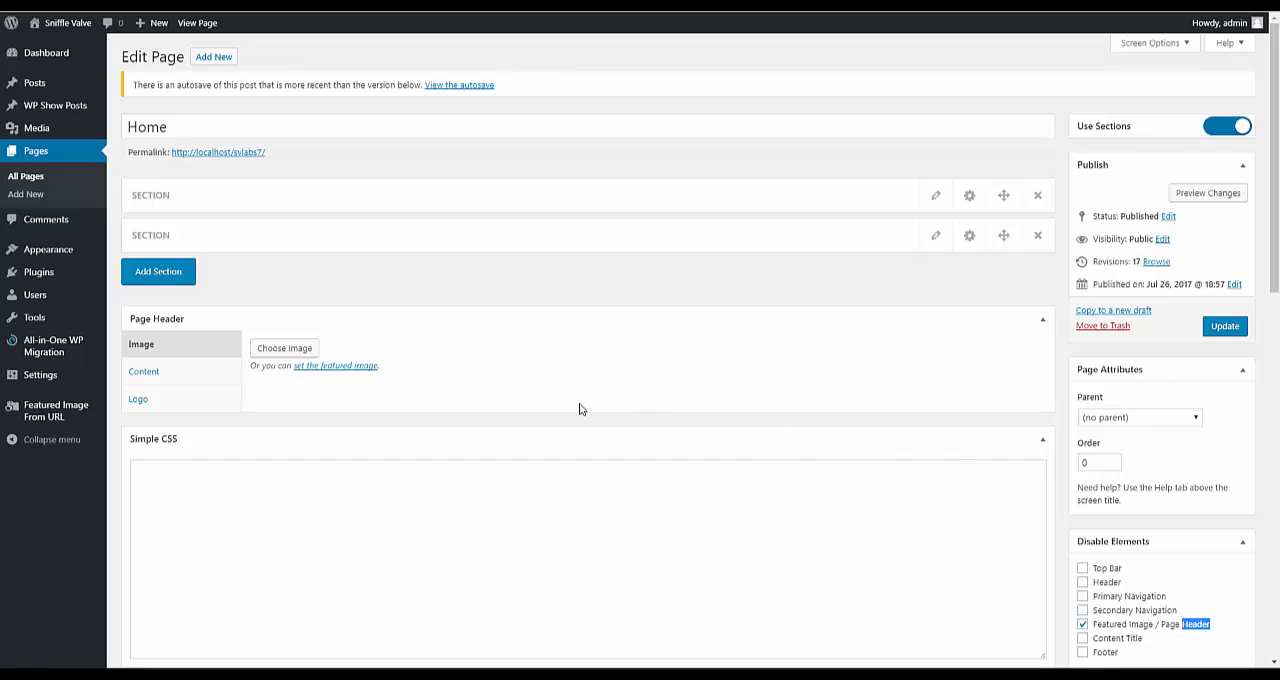
Step: Open the second section's content, view its HTML source, and close it without applying changes
left_click(538, 244)
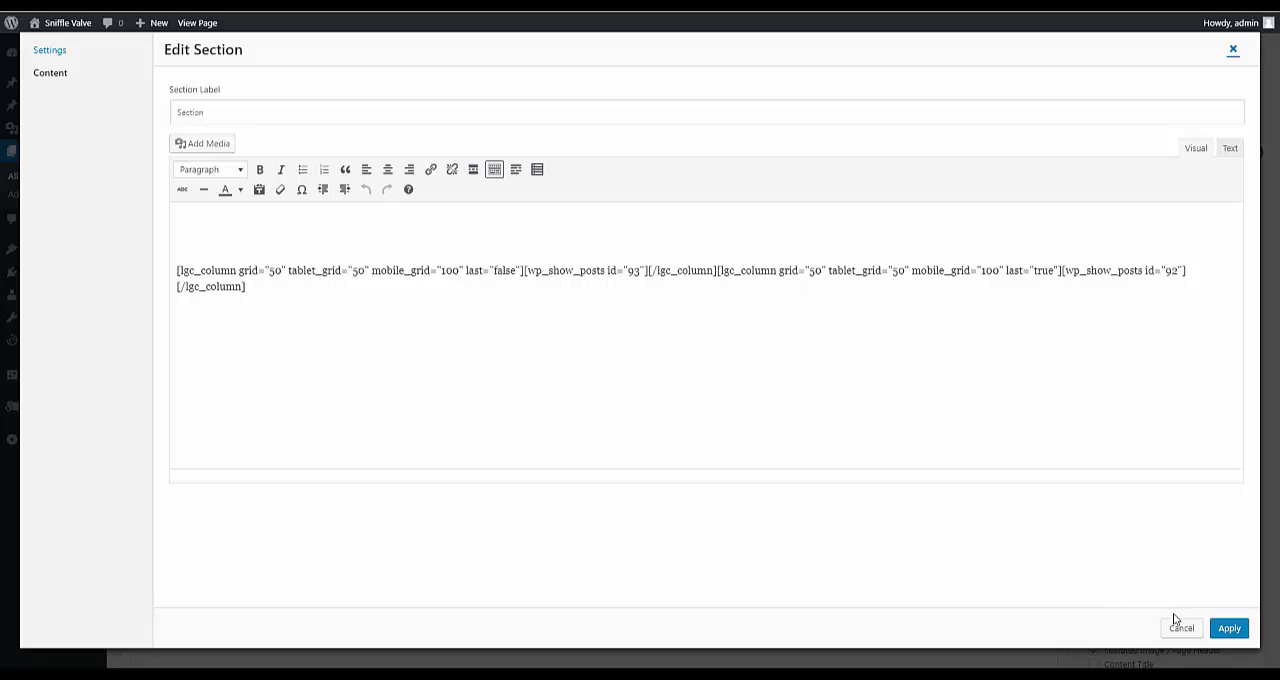
left_click(1231, 149)
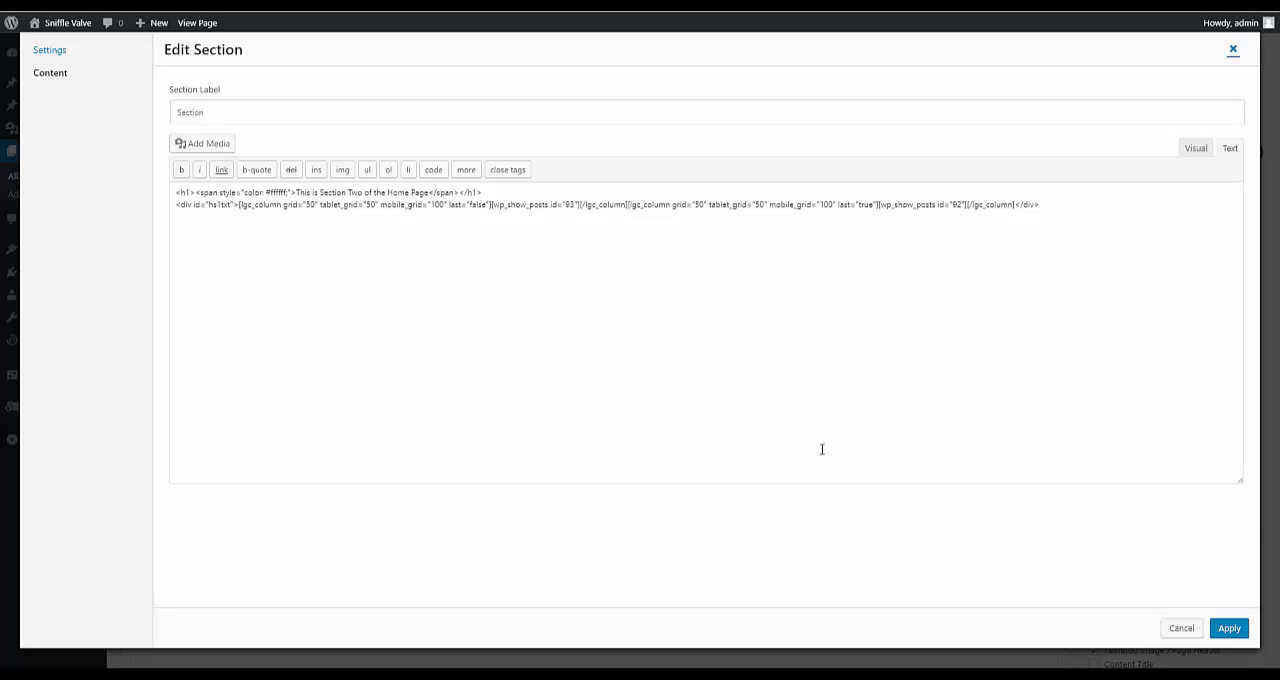
left_click(1180, 628)
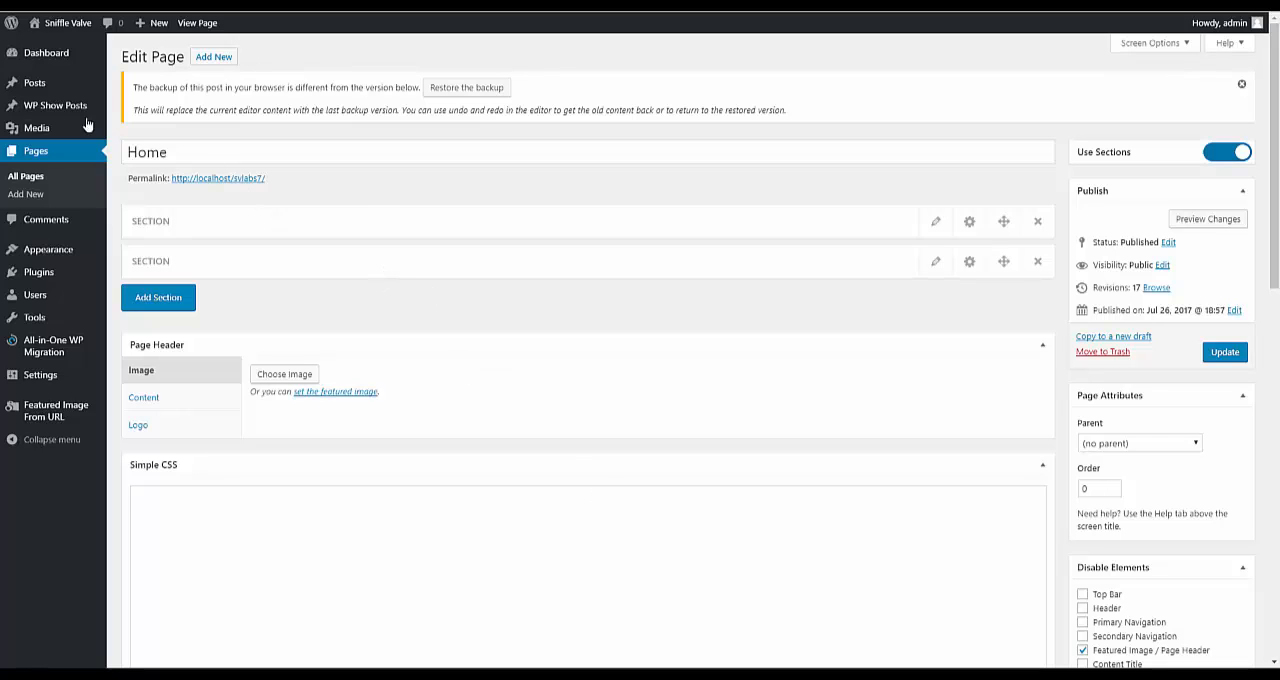
Step: Open the Home Section One Text list in WP Show Posts and review its post type and paging settings
left_click(50, 108)
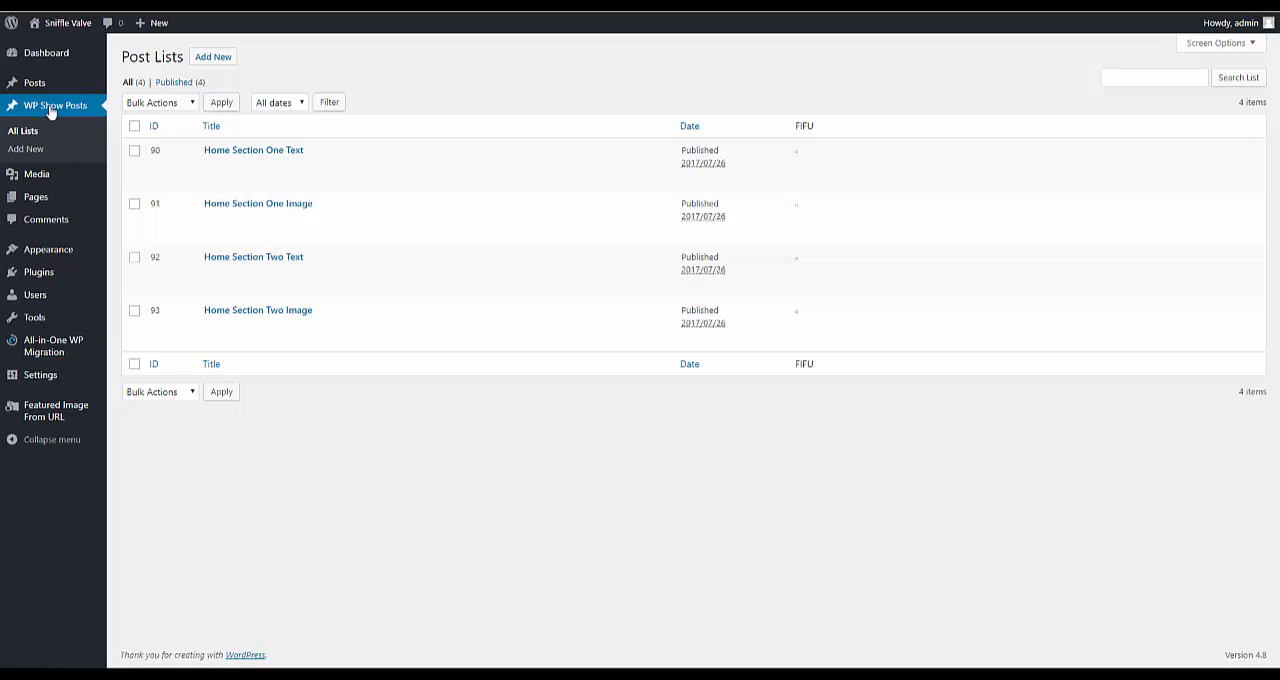
left_click(225, 151)
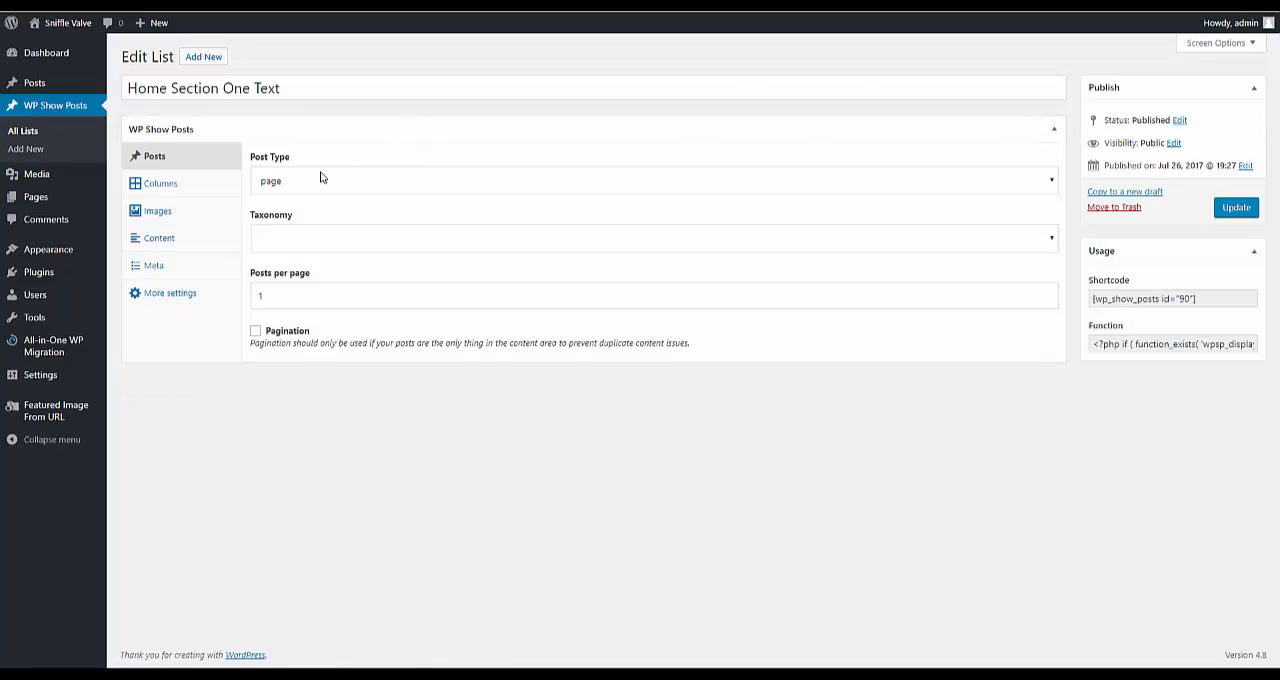
left_click(310, 183)
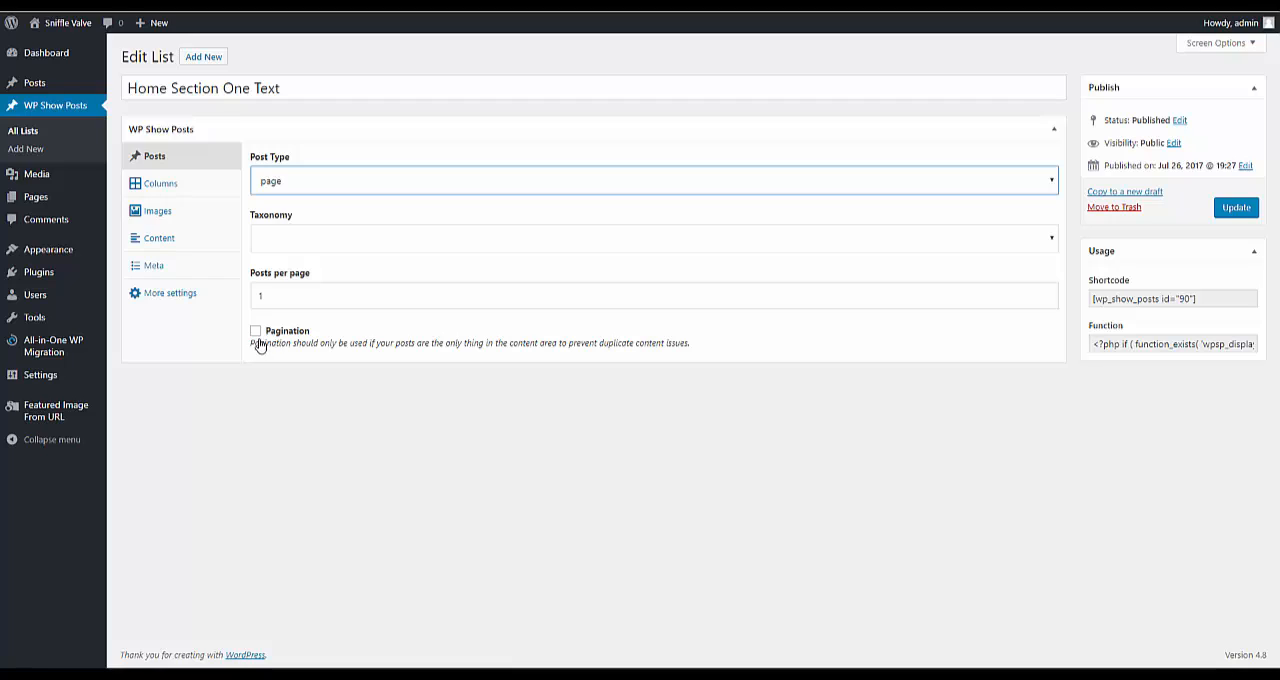
Step: Review the list's columns, images, content, meta and additional settings, and leave it for the dashboard without updating
left_click(160, 187)
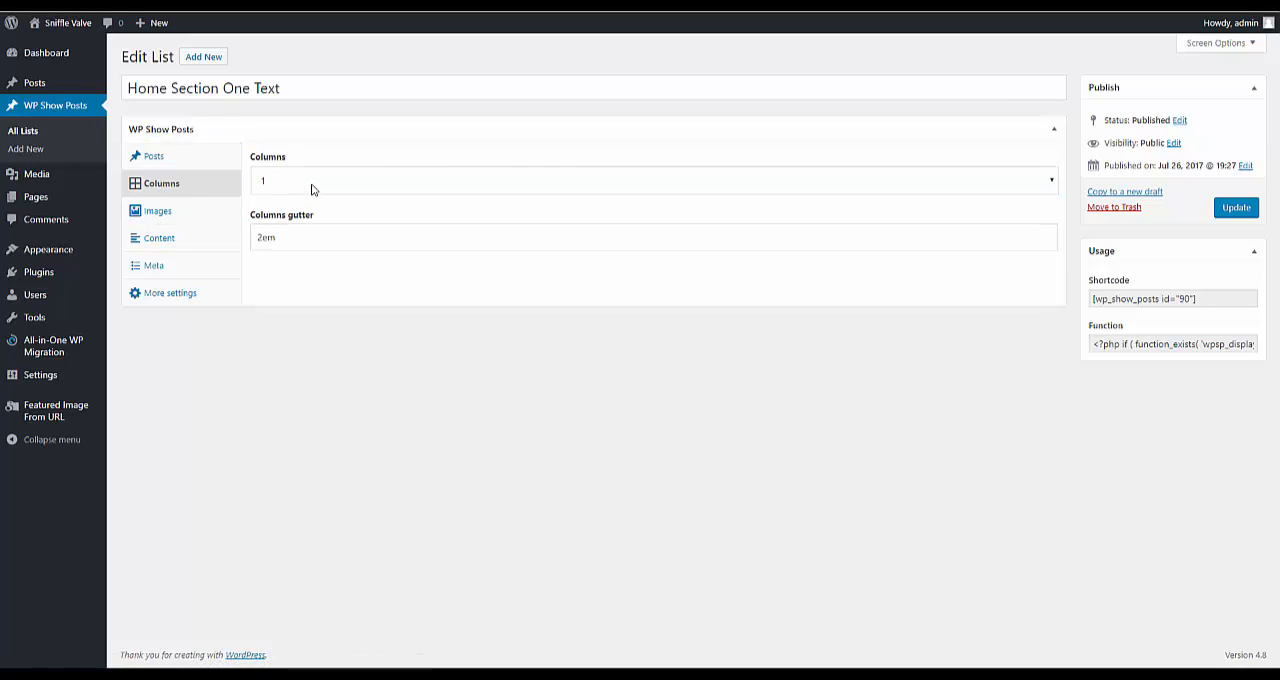
left_click(147, 216)
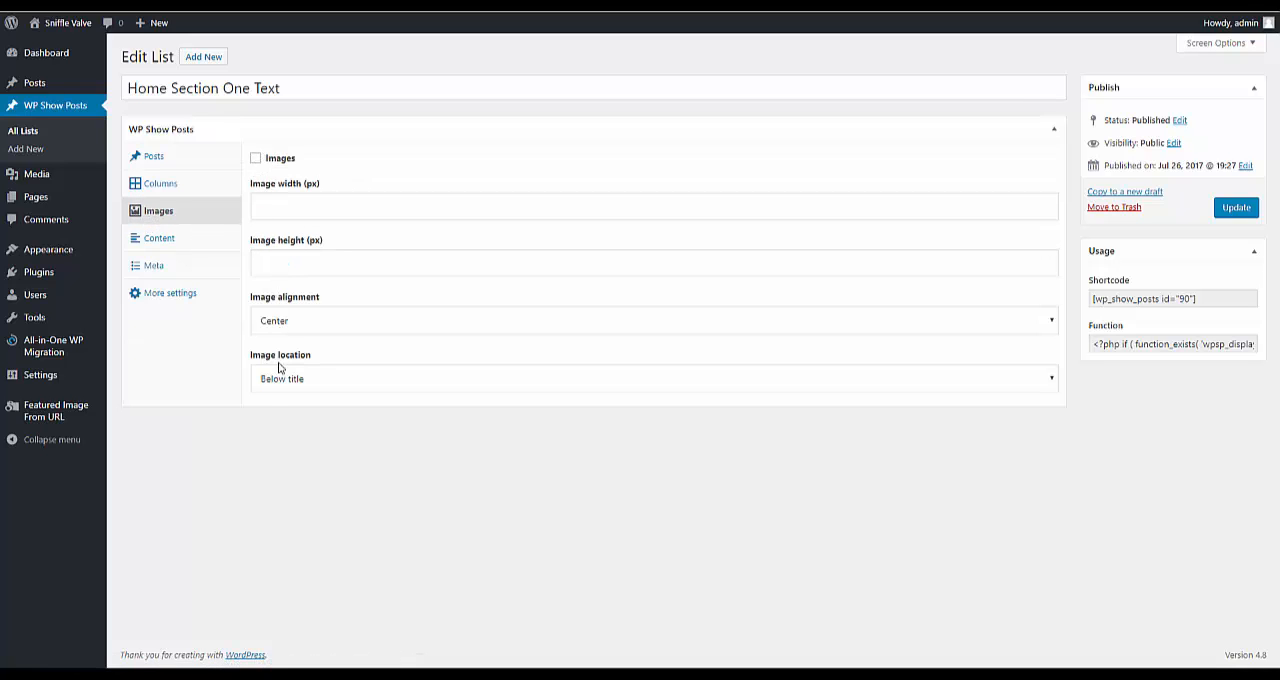
left_click(152, 239)
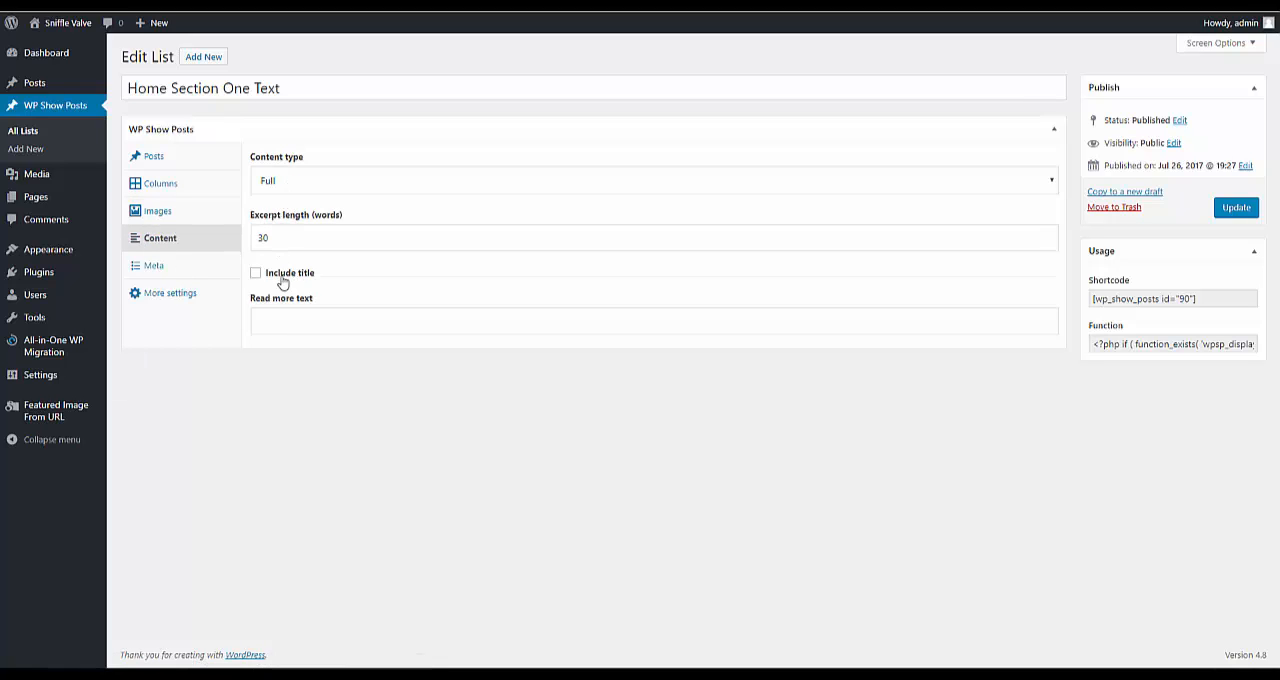
left_click(163, 268)
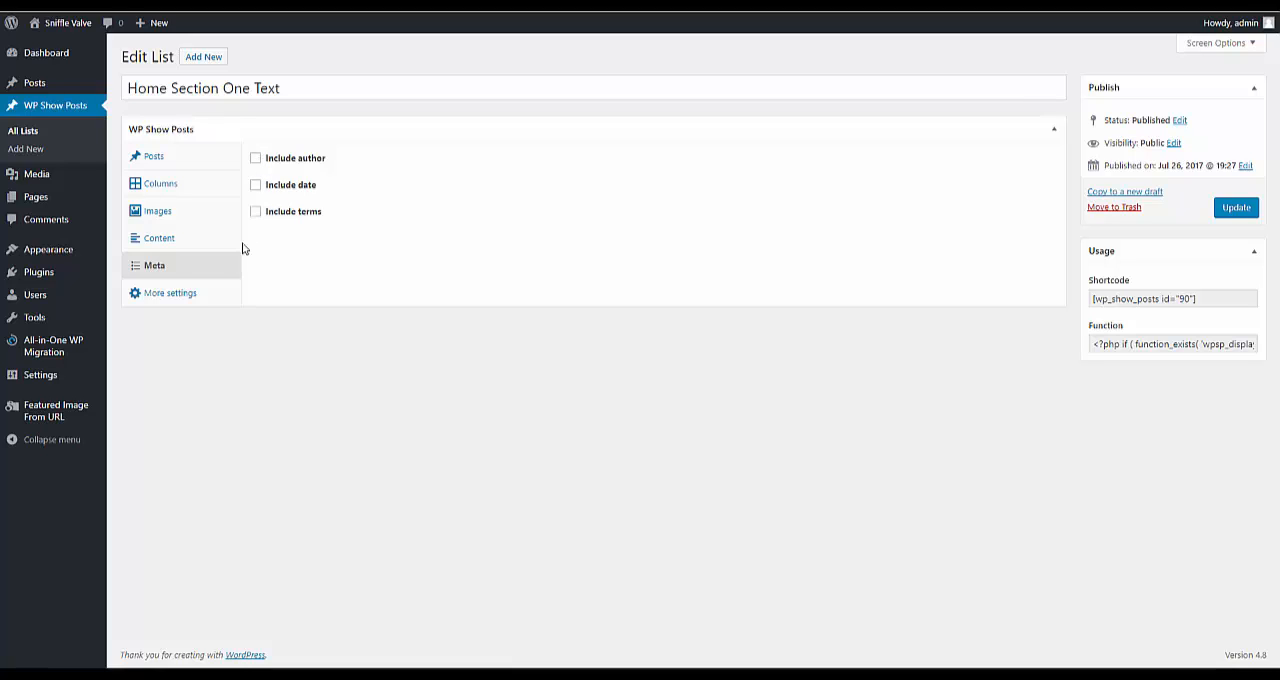
left_click(170, 293)
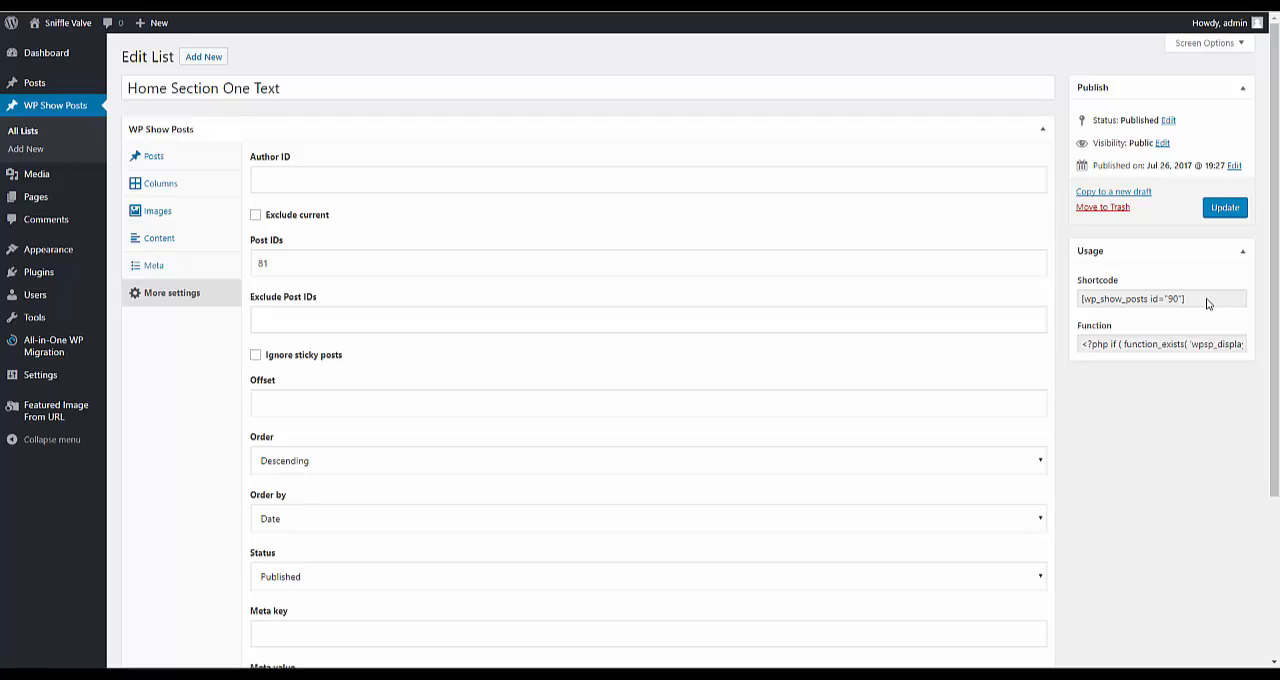
left_click(23, 133)
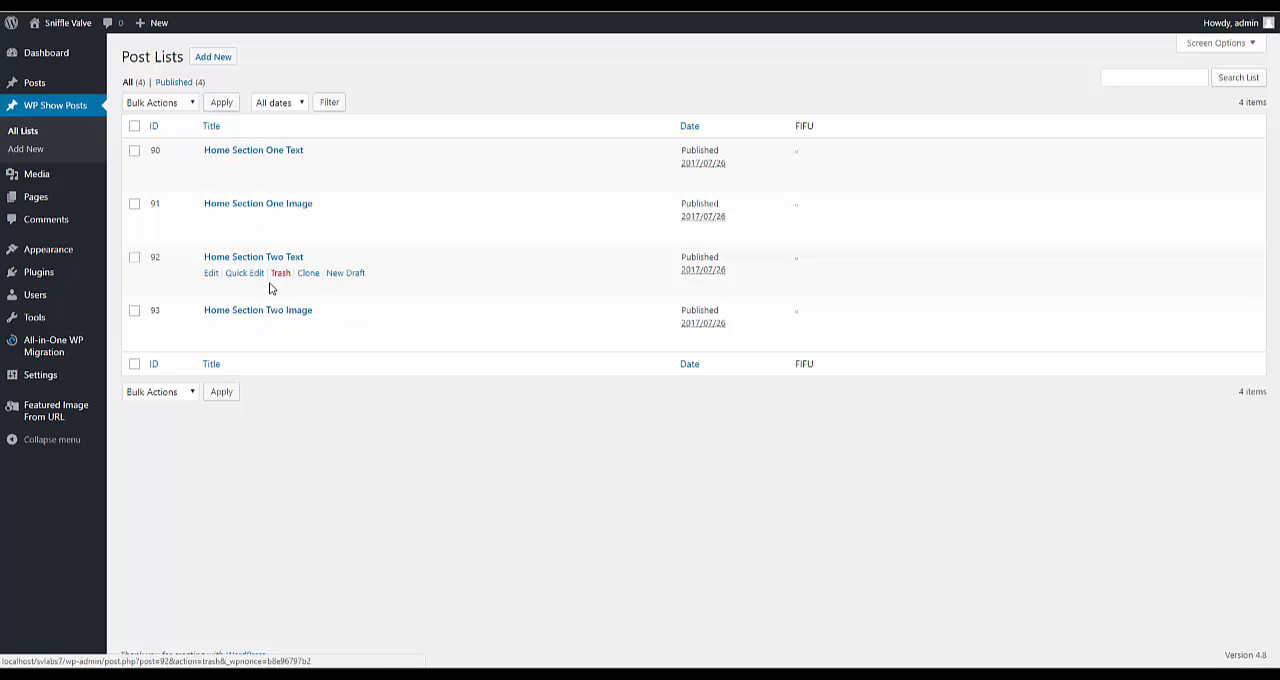
left_click(47, 55)
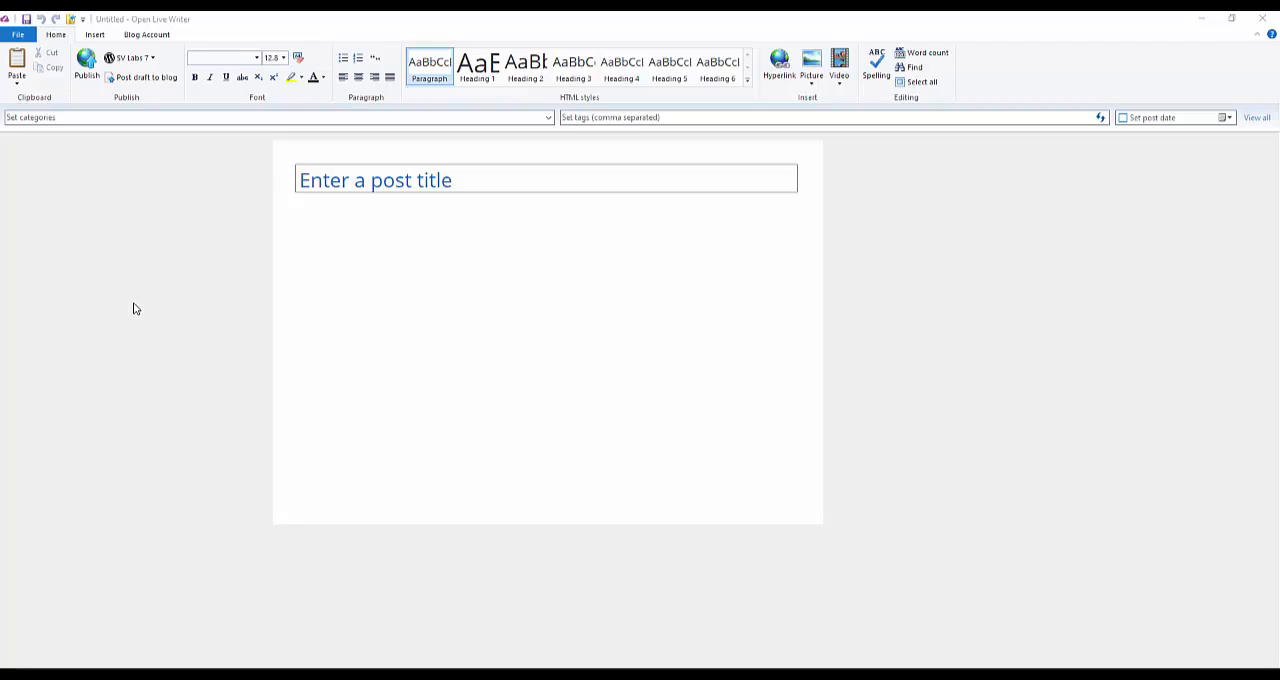
Step: In Open Live Writer, review the SV Labs 7 blog account's configuration and close the options without changes
left_click(155, 60)
left_click(155, 60)
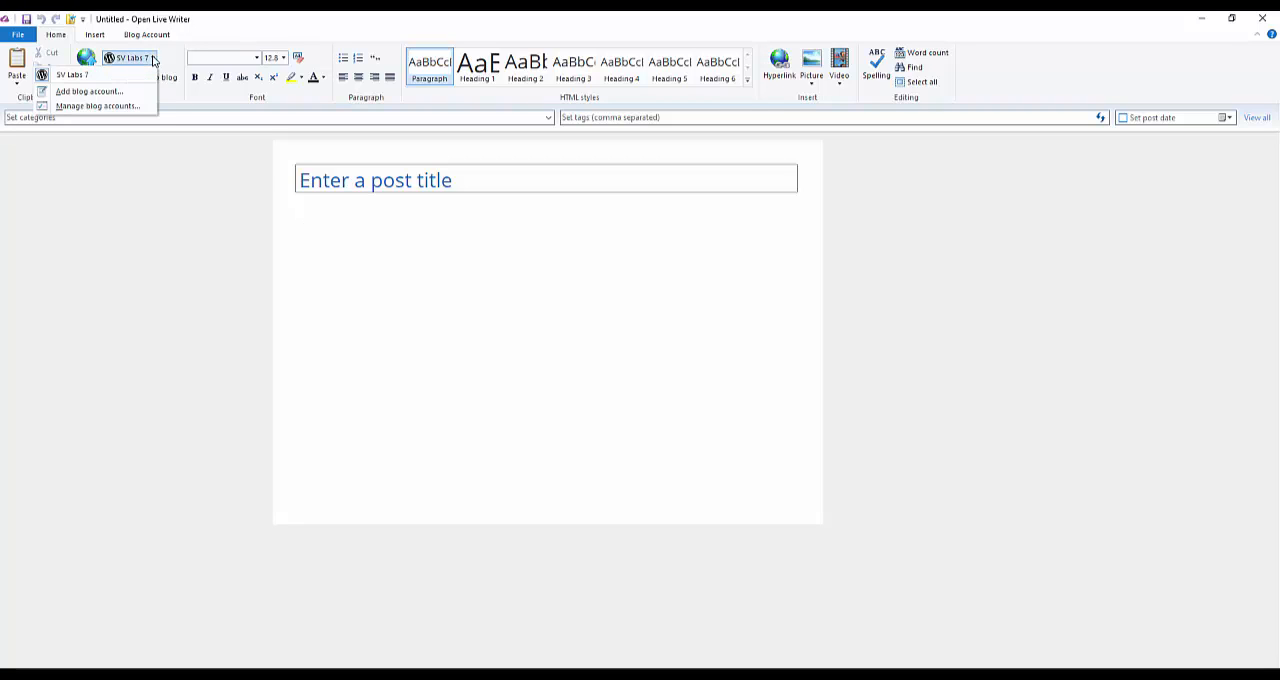
left_click(88, 106)
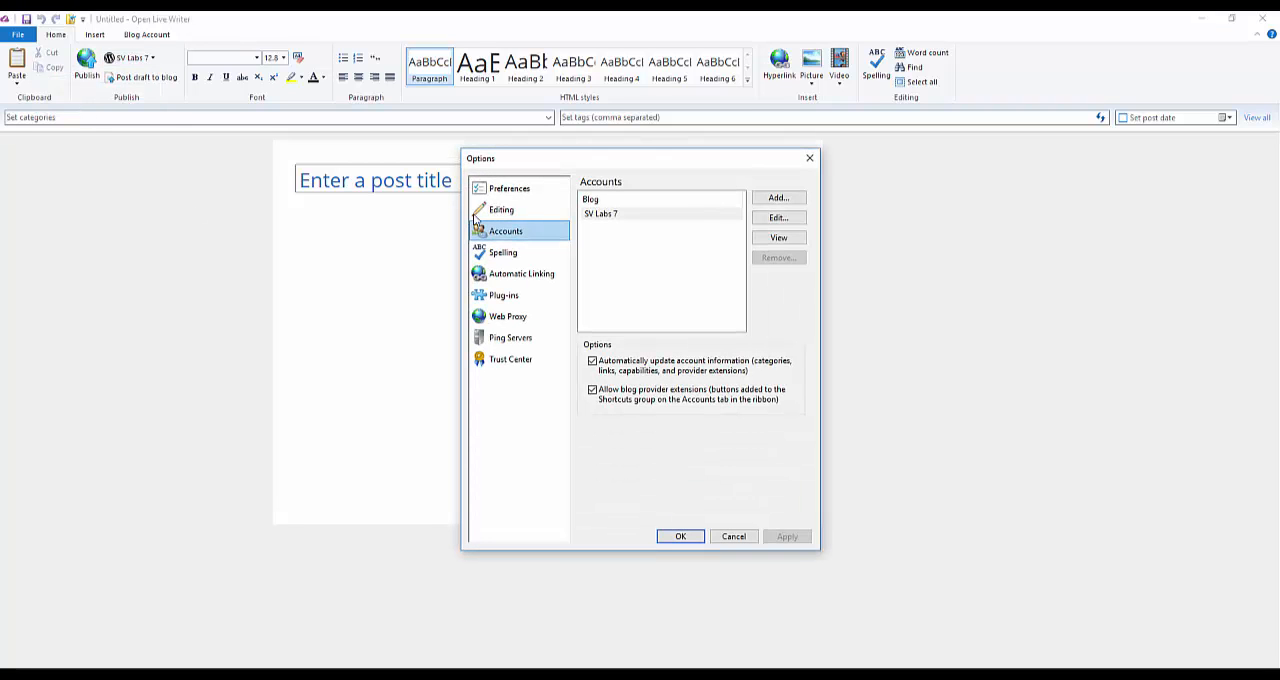
left_click(623, 216)
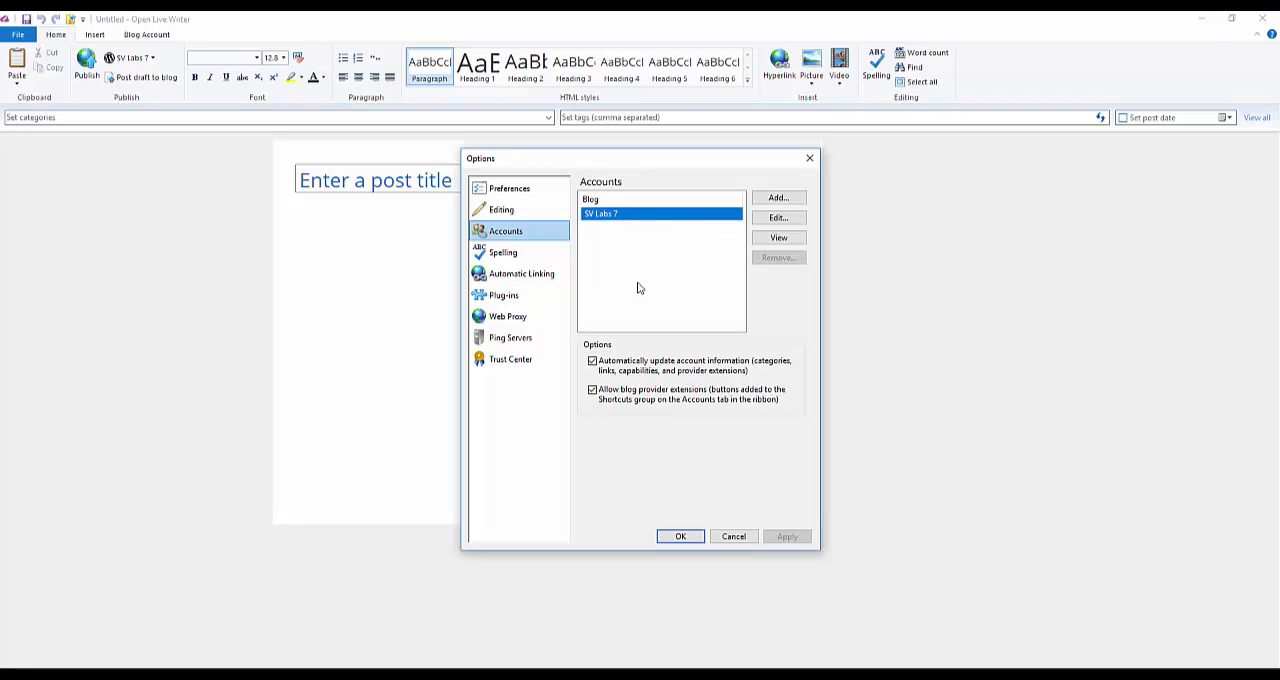
left_click(782, 218)
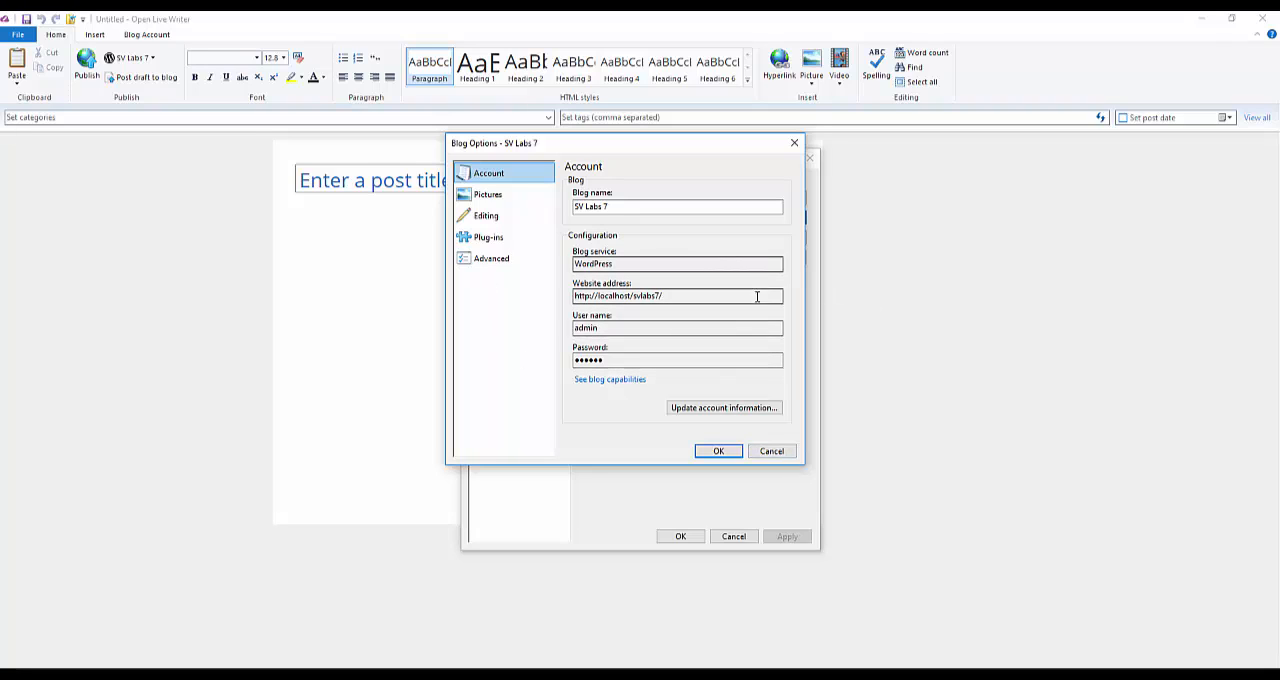
left_click(772, 452)
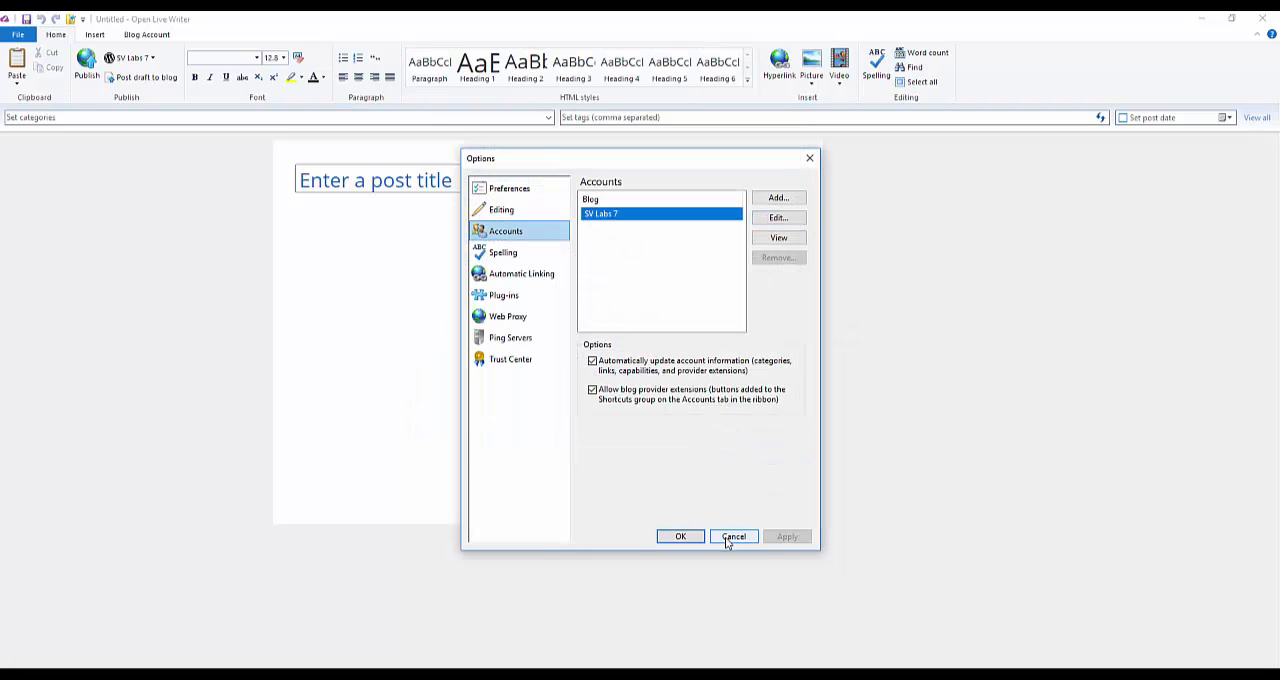
left_click(733, 537)
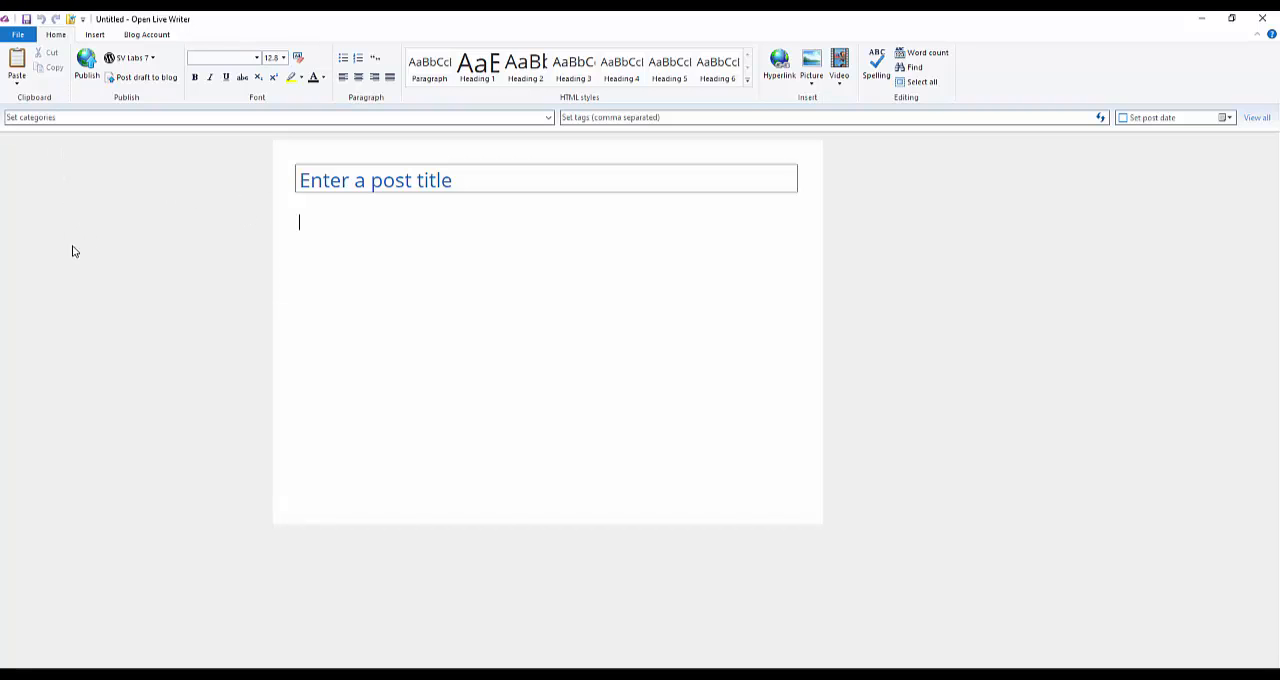
Step: Open the Home Section One Text page from the SV Labs 7 blog after looking at its posts and pages
left_click(71, 22)
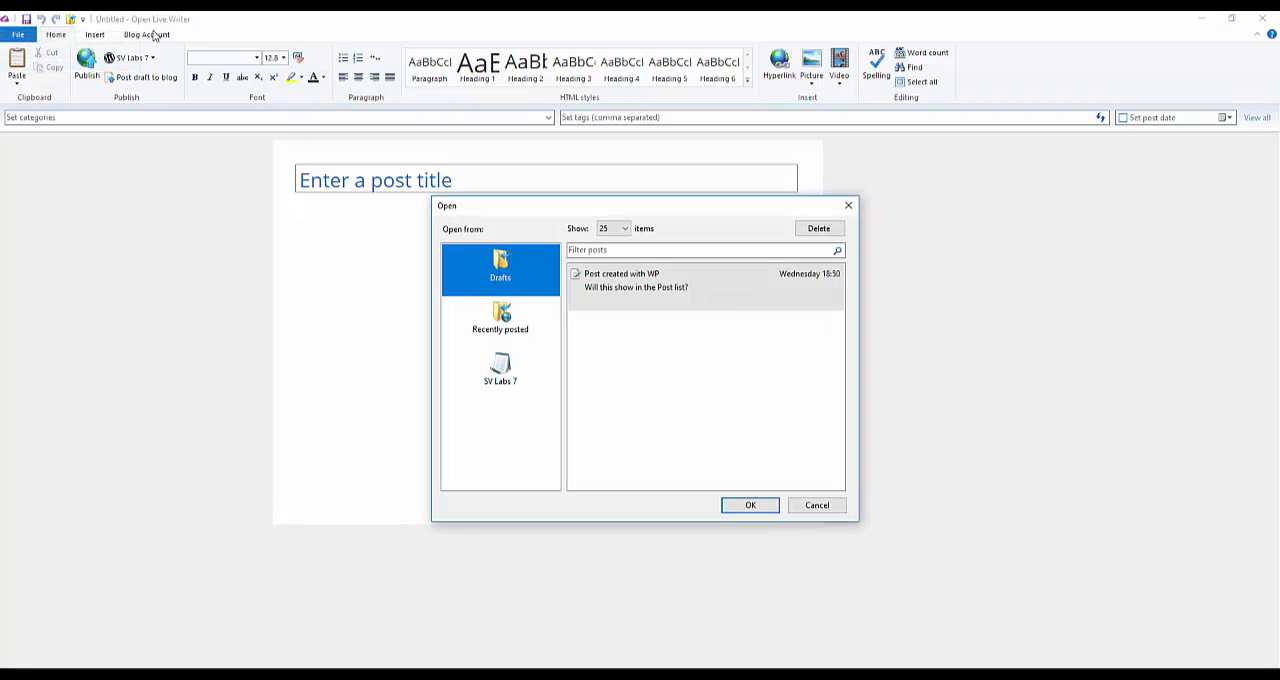
left_click(484, 370)
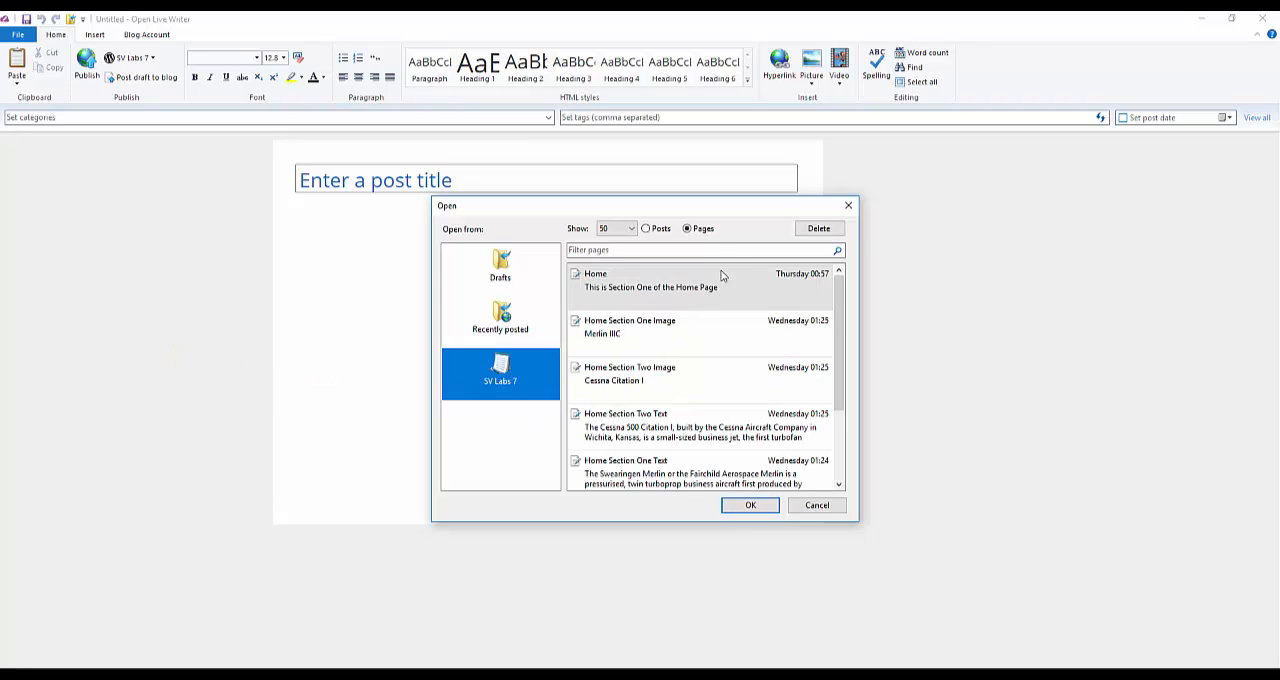
left_click(661, 229)
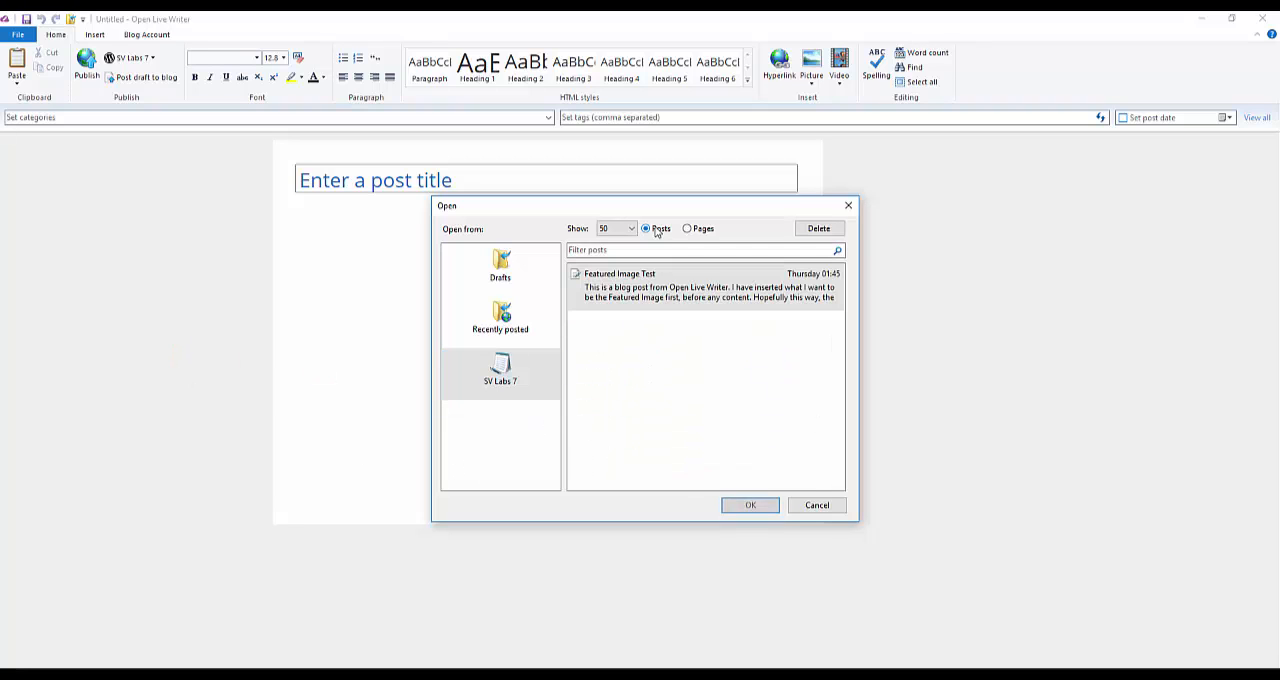
left_click(689, 229)
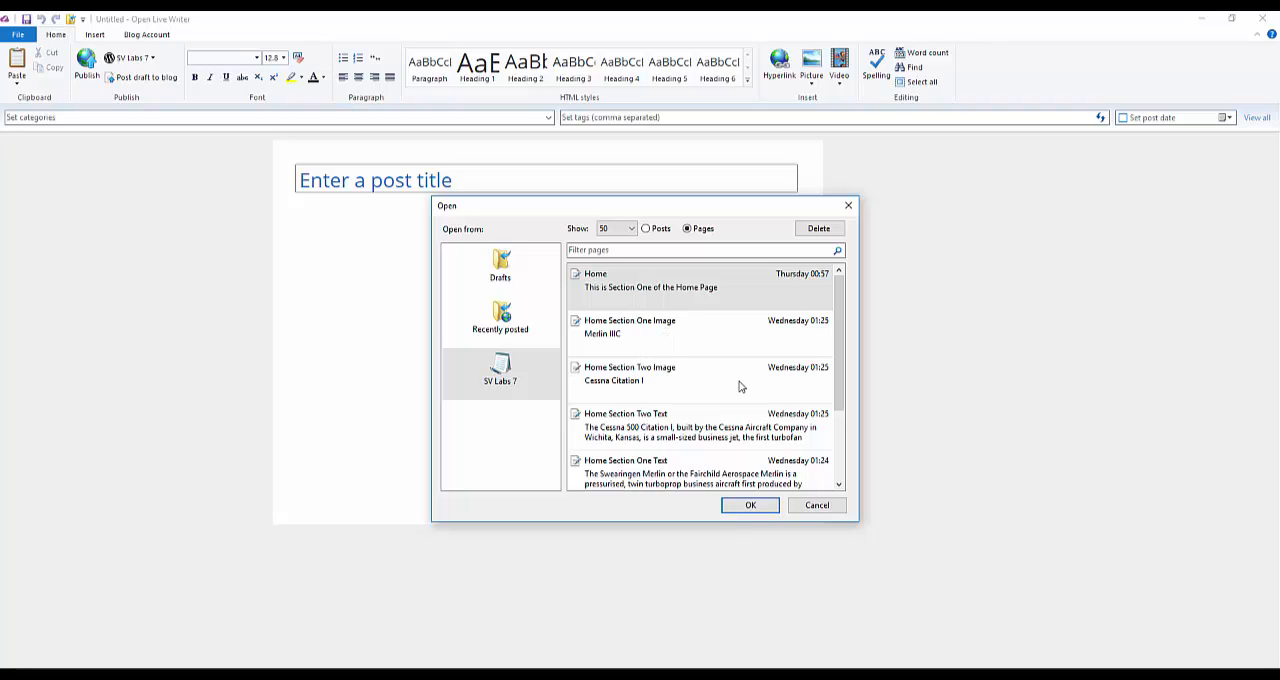
left_click(675, 475)
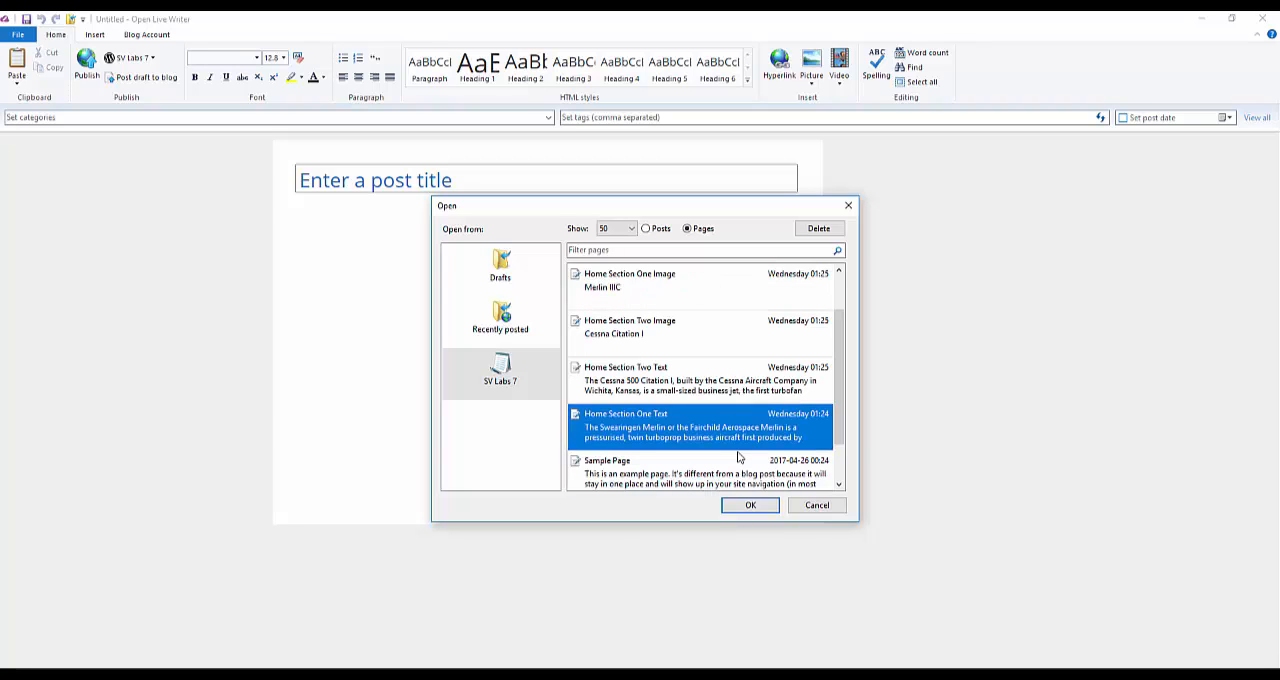
left_click(740, 505)
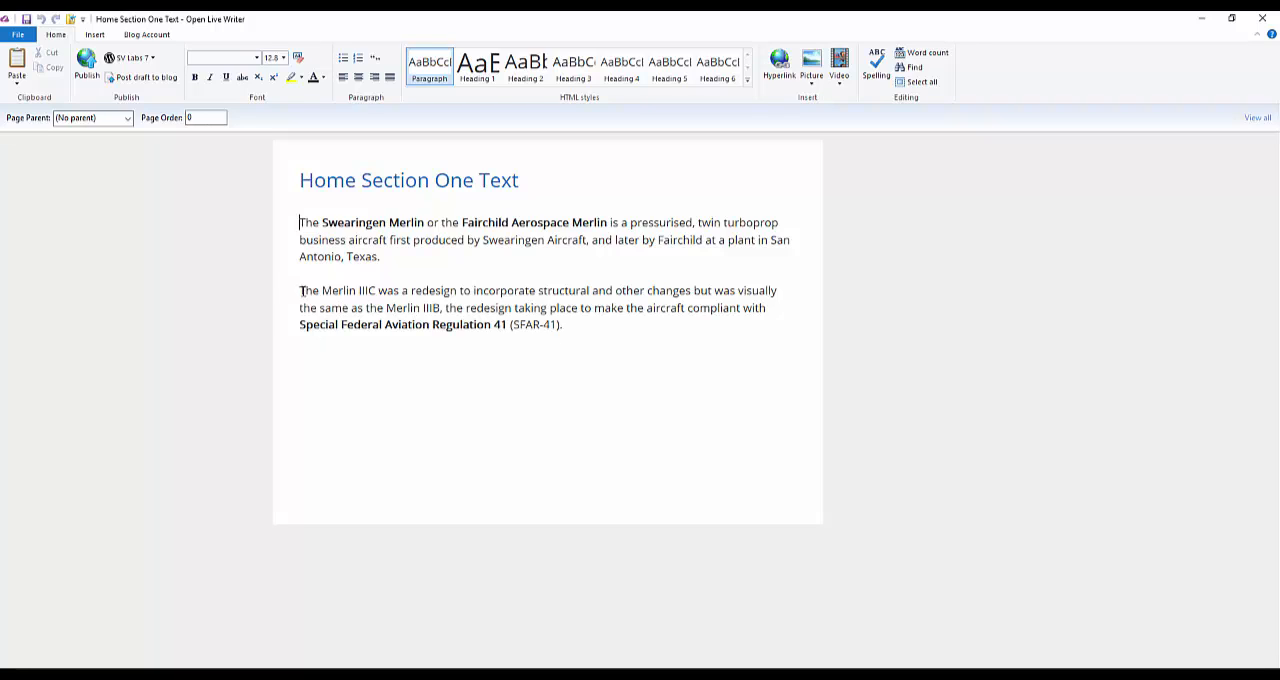
Step: Duplicate the Merlin IIIC paragraph at the end of the page and publish the page to the blog
left_click_drag(299, 292, 577, 331)
key("ctrl+c")
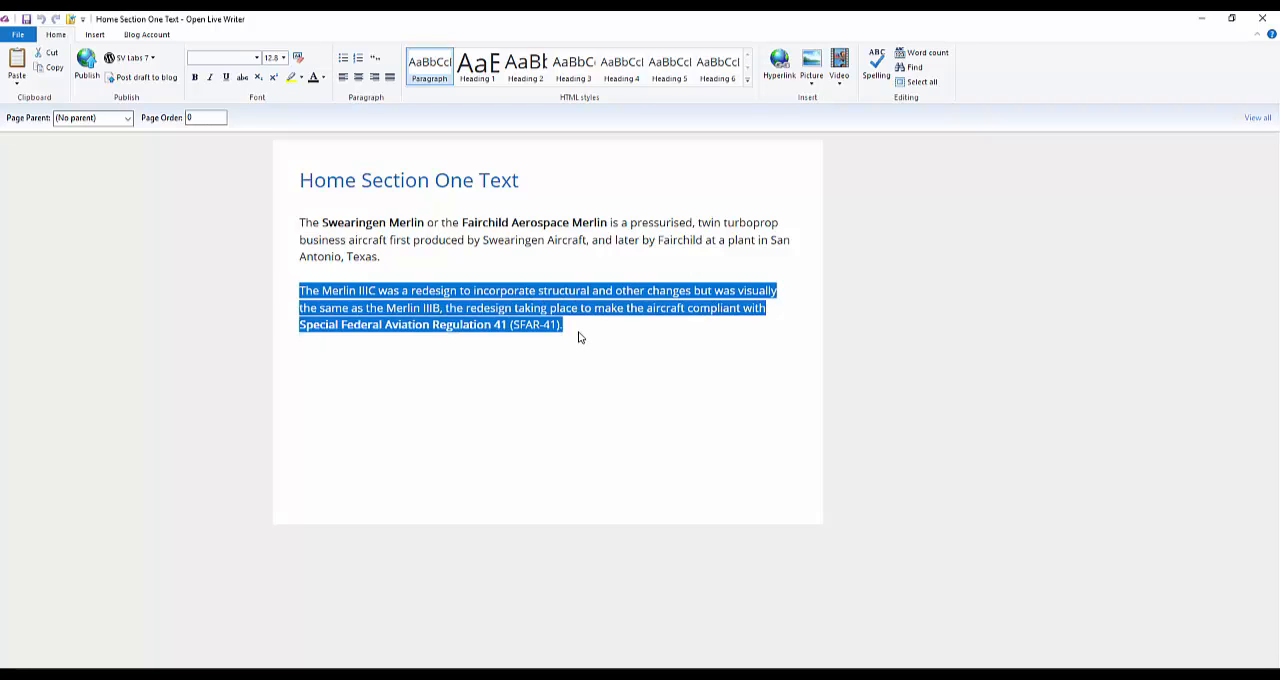
left_click(579, 336)
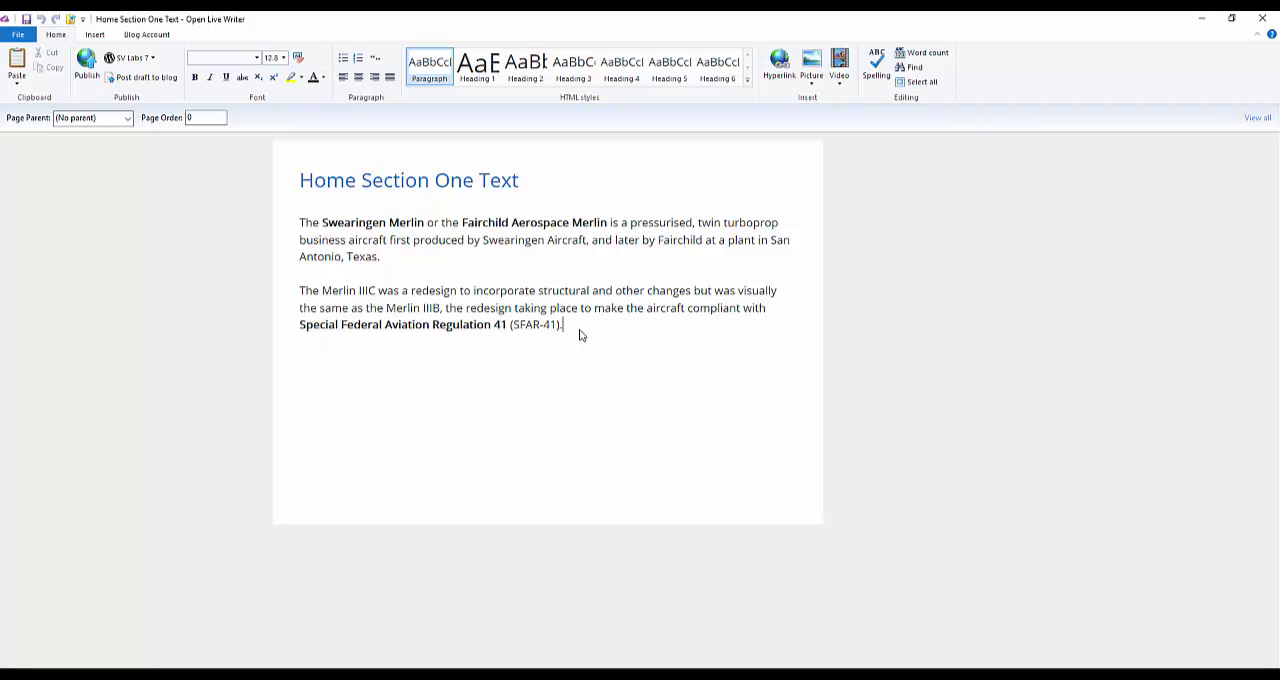
key("ctrl+v")
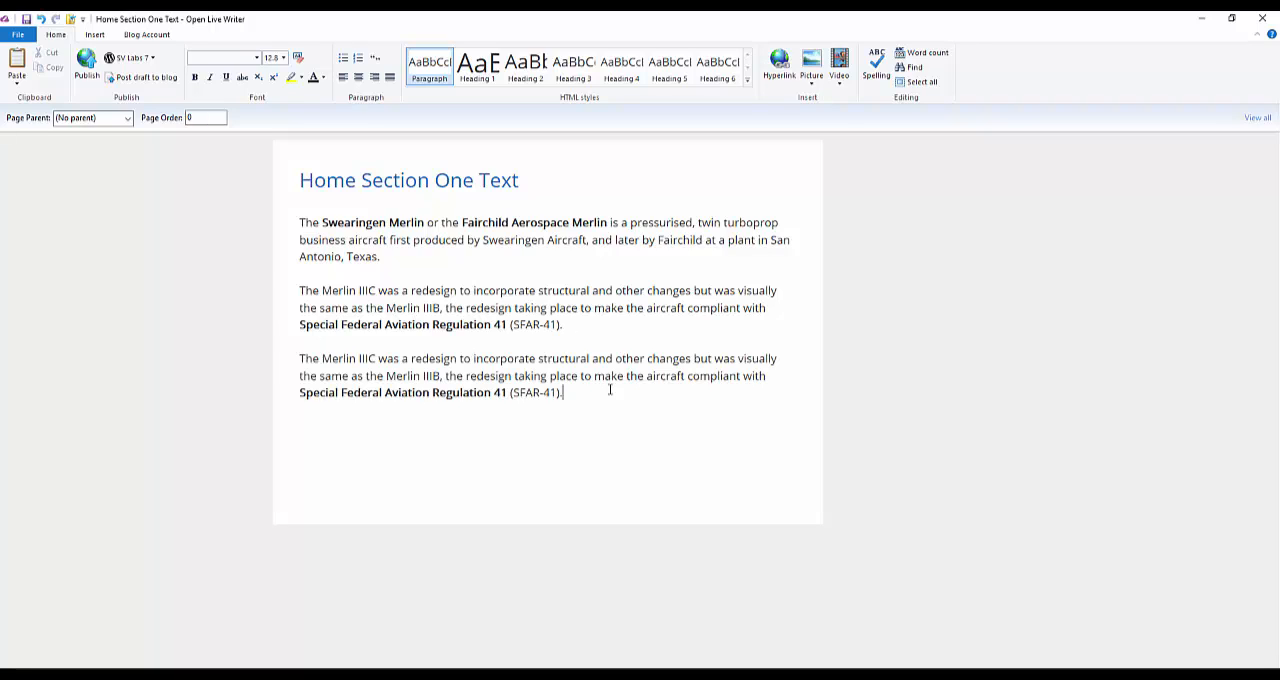
left_click(85, 62)
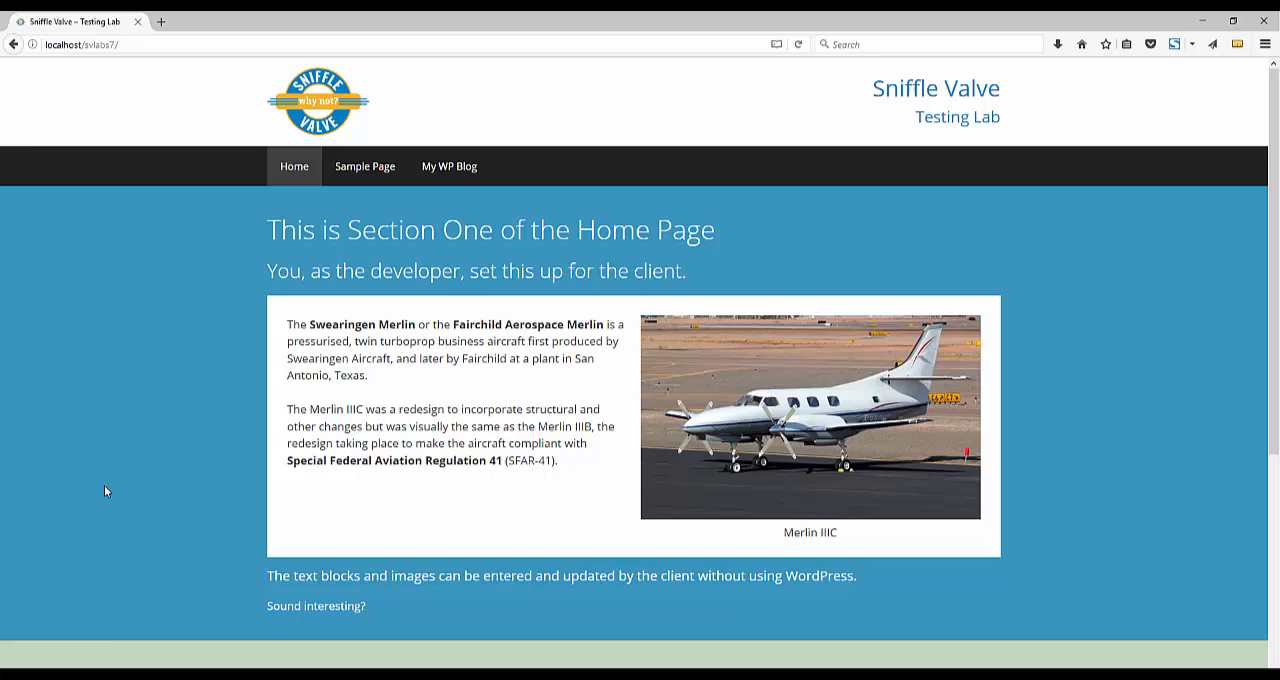
Step: Reload the site's home page in the browser to check section one's text, and return to Open Live Writer
right_click(108, 487)
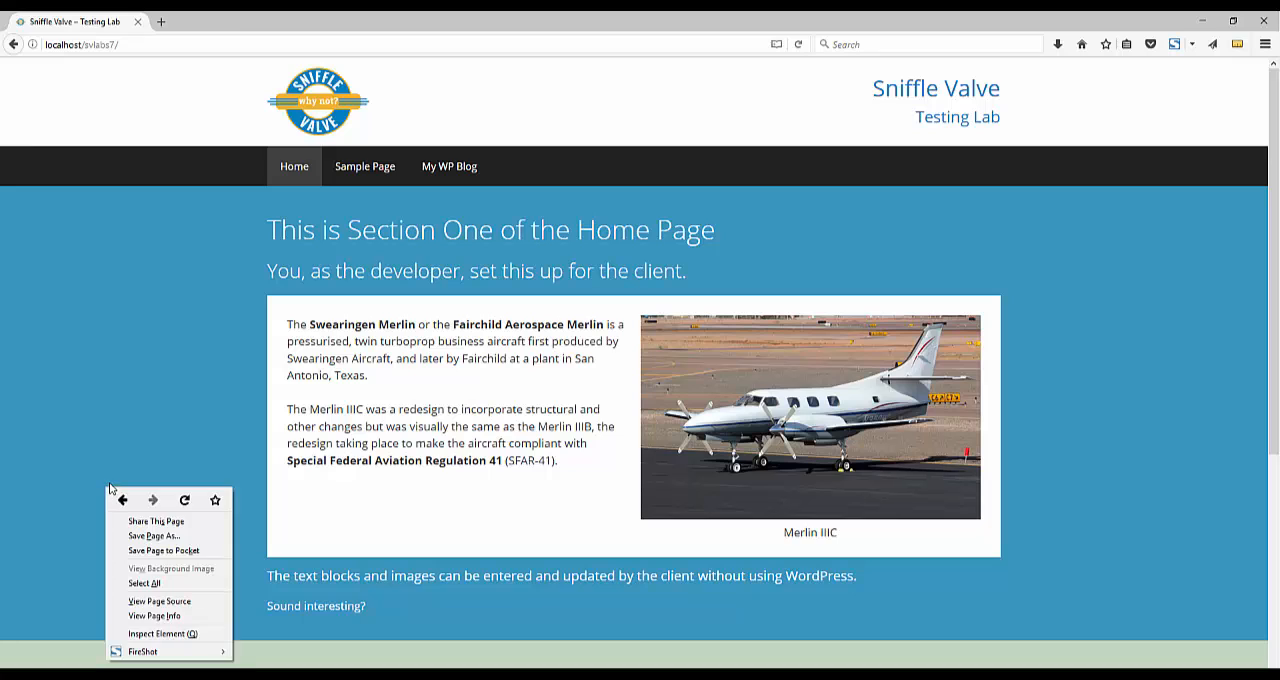
left_click(184, 500)
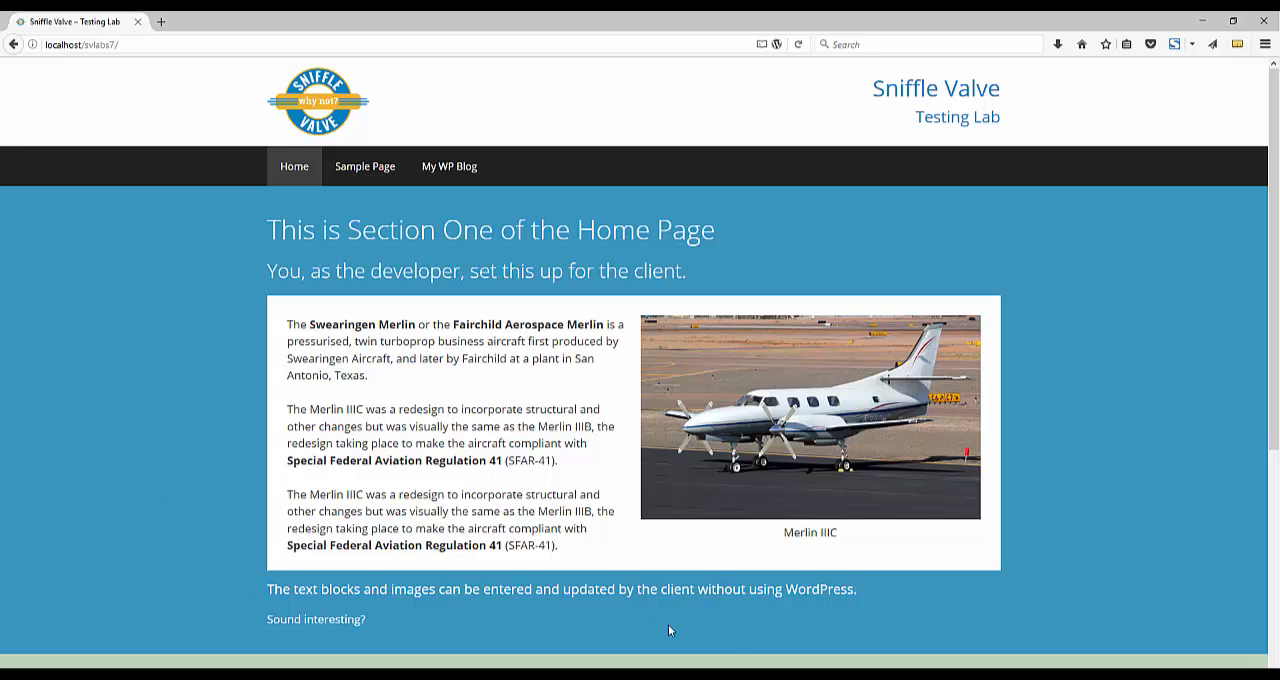
key("alt+Tab")
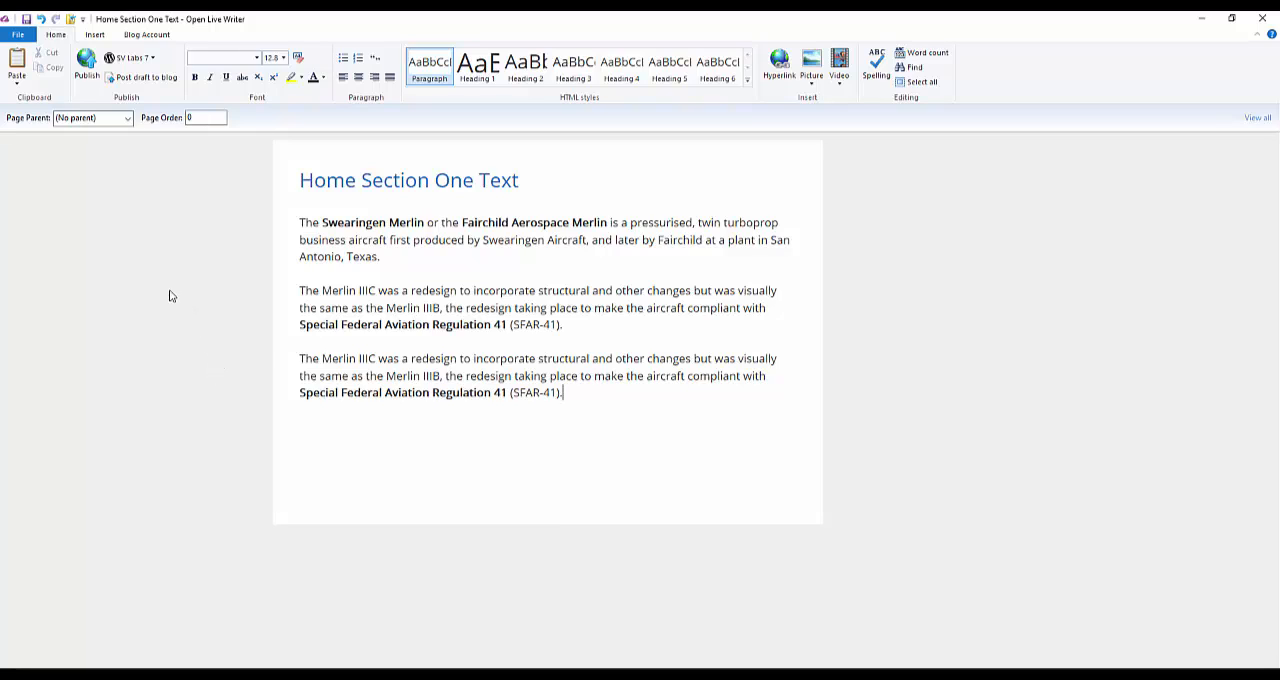
Step: Undo the pasted paragraph and republish the page, checking the reloaded home page in the browser
left_click(42, 19)
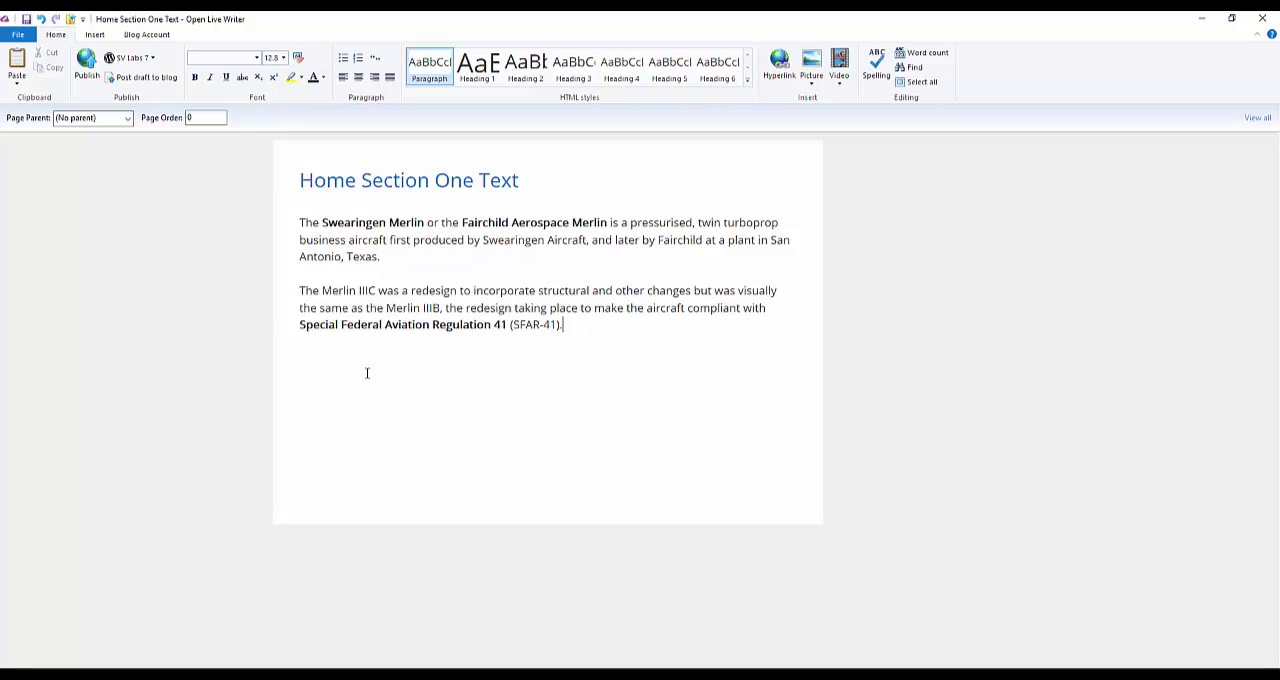
left_click(80, 65)
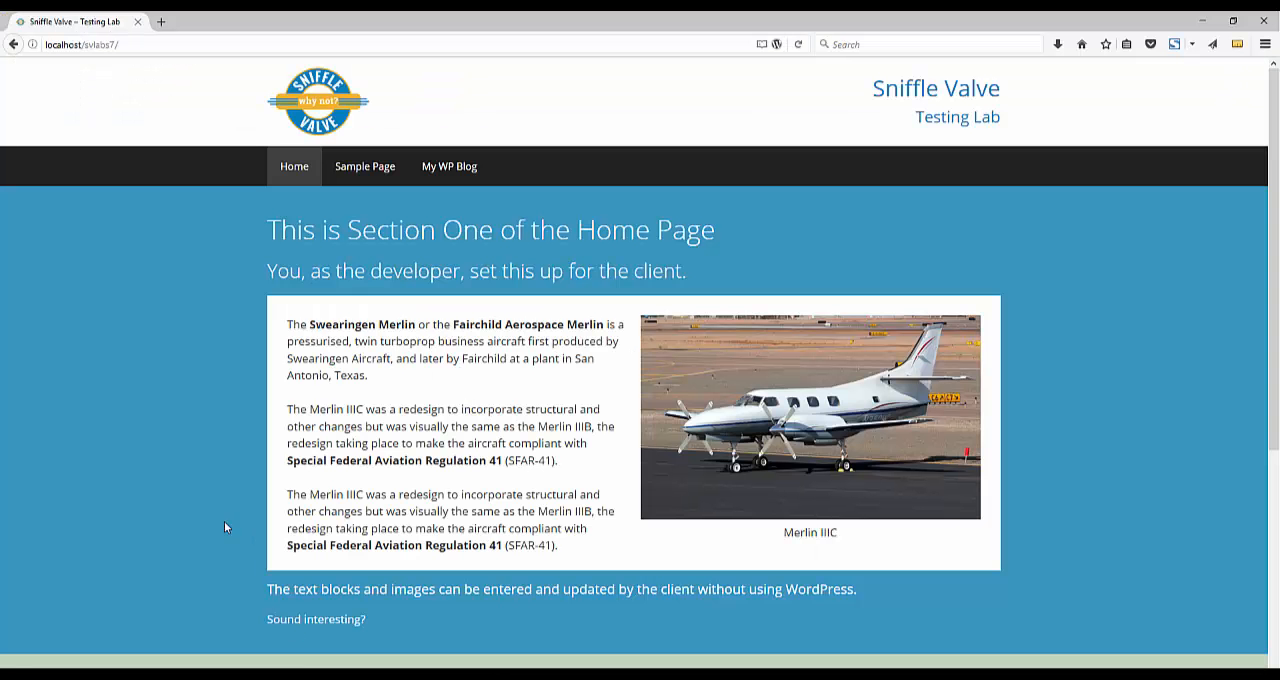
right_click(224, 521)
left_click(298, 531)
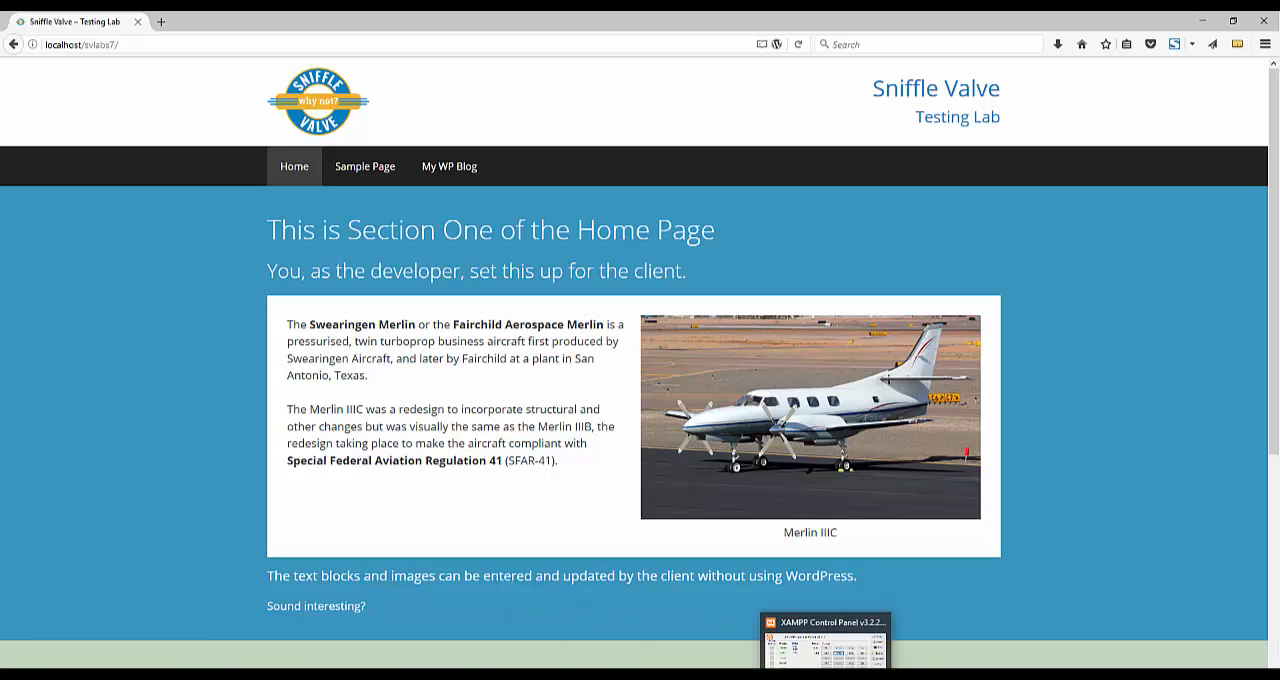
Step: Switch to Open Live Writer and open the Home Section One Image page from the SV Labs 7 blog's pages
left_click(857, 674)
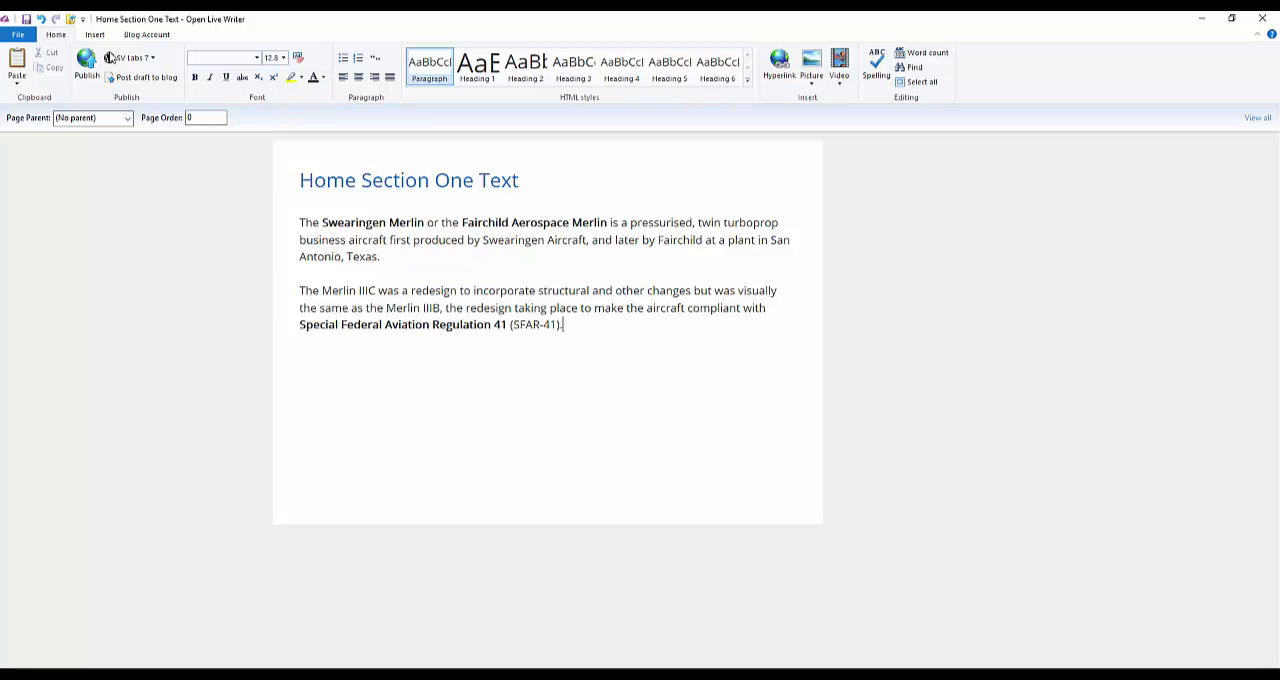
left_click(70, 19)
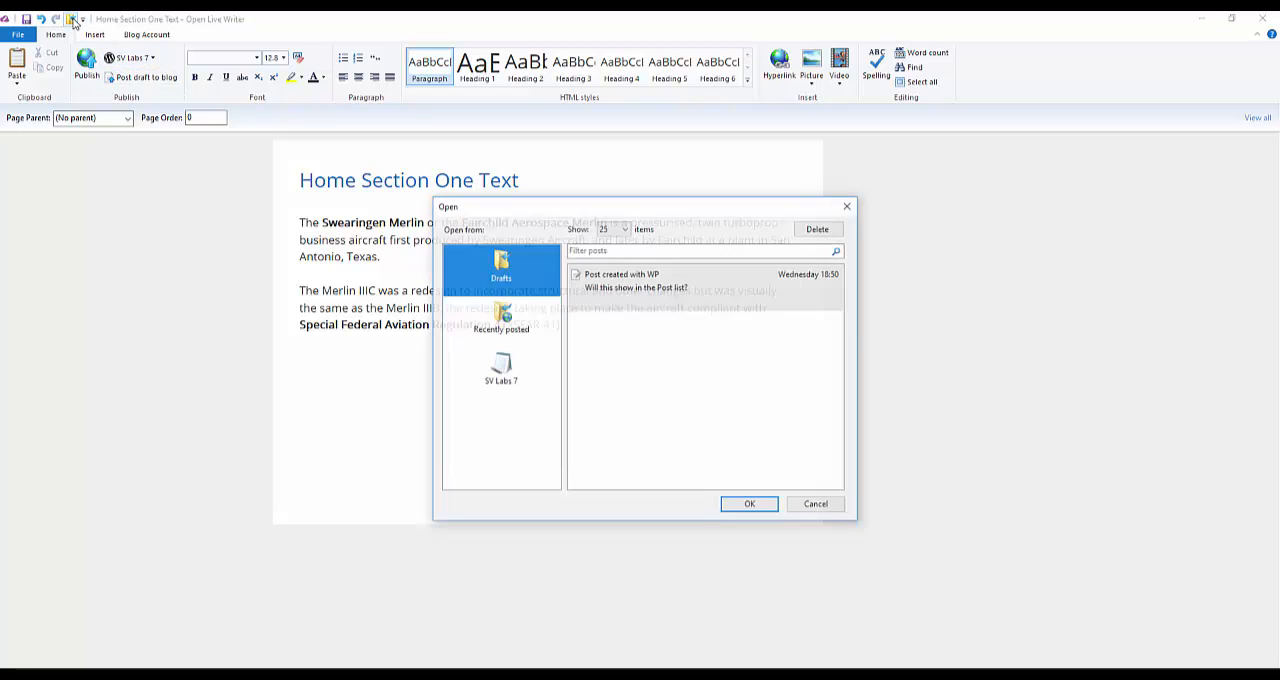
left_click(476, 375)
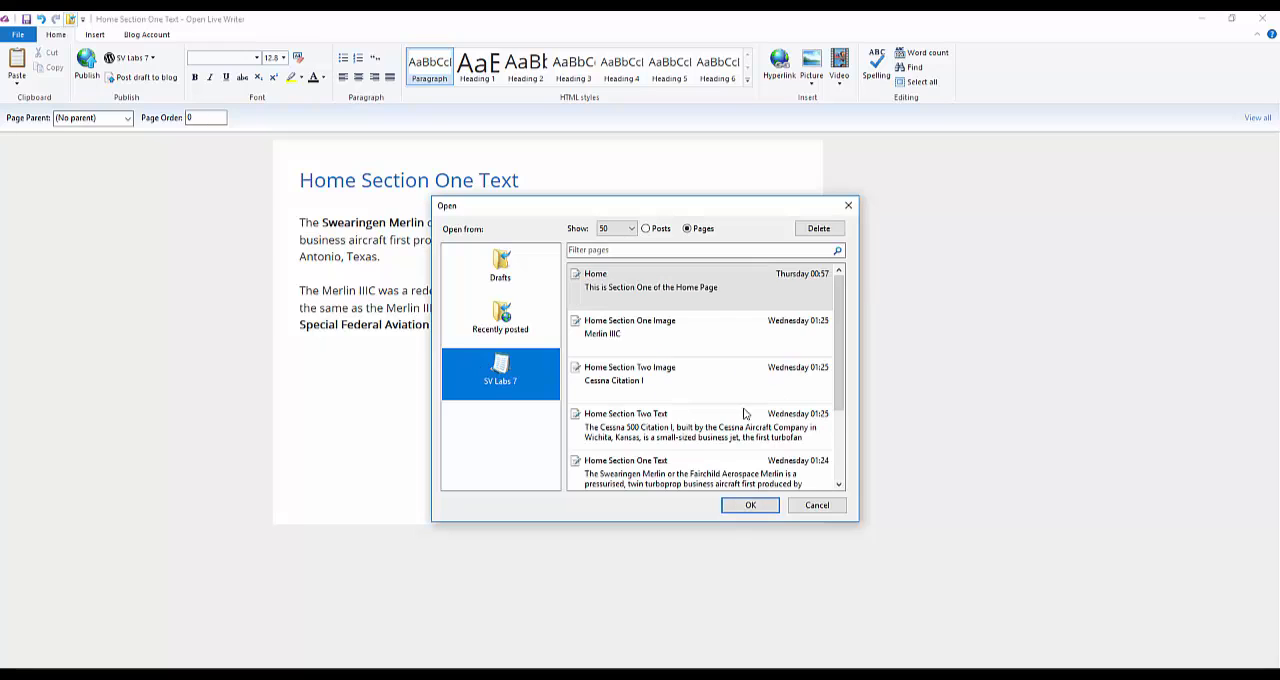
left_click(686, 327)
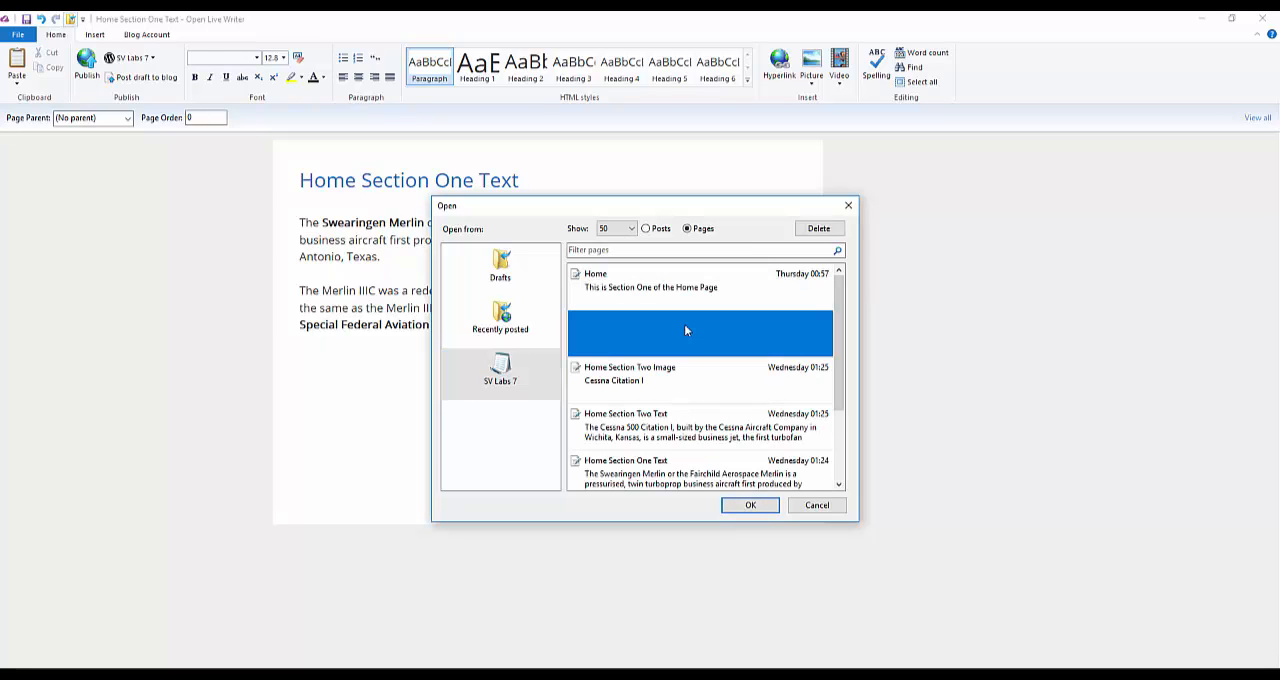
left_click(750, 506)
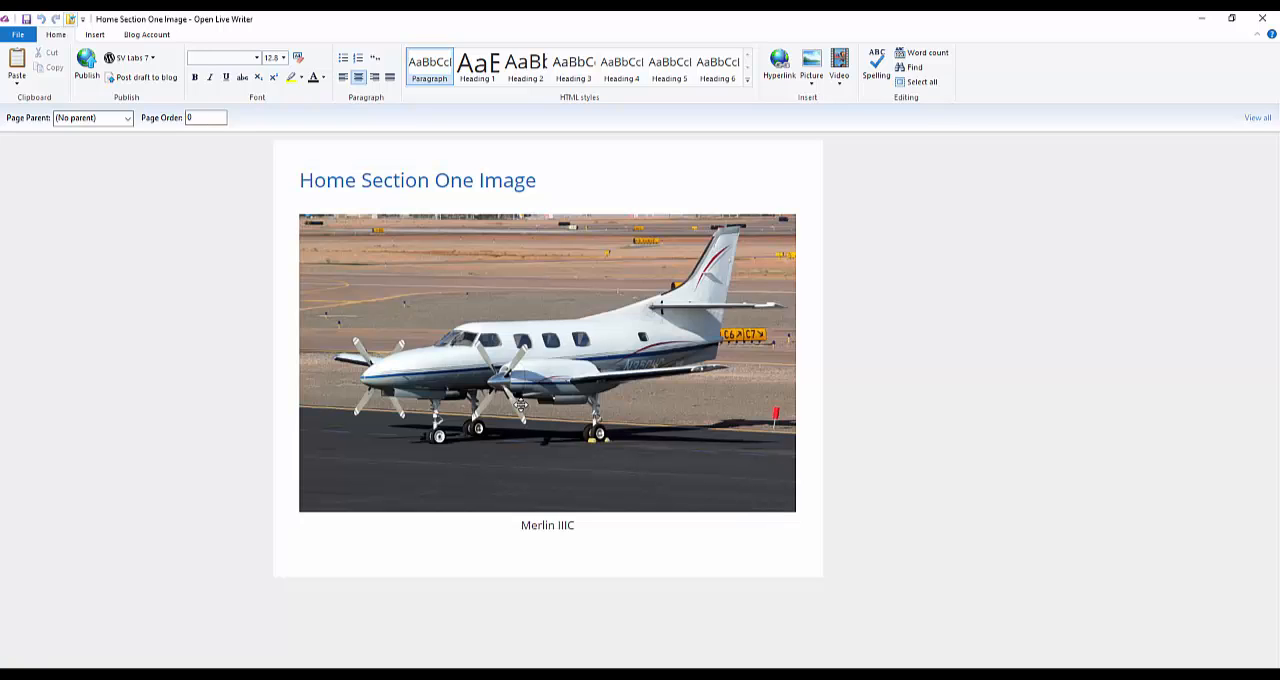
Step: Replace the Merlin IIIC picture with the image 39ea9eb81407ea65f6cb9633f68efeda.jpg from the computer's Pictures folder
left_click(520, 405)
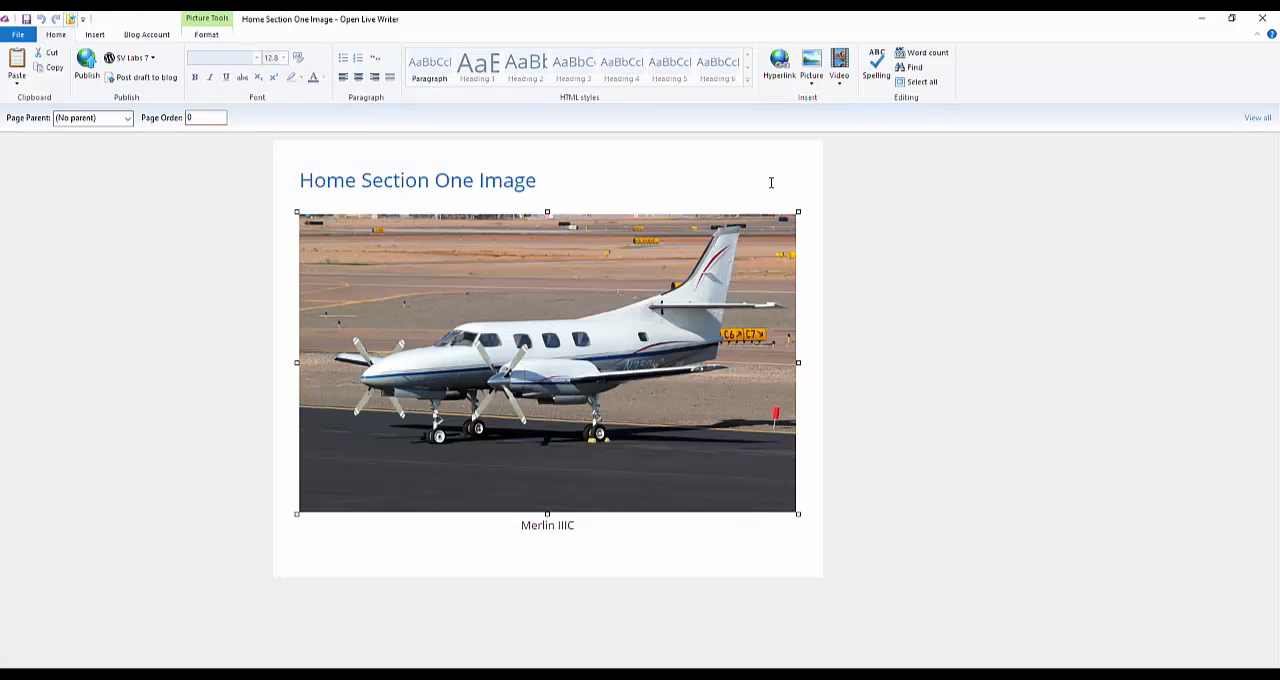
left_click(812, 66)
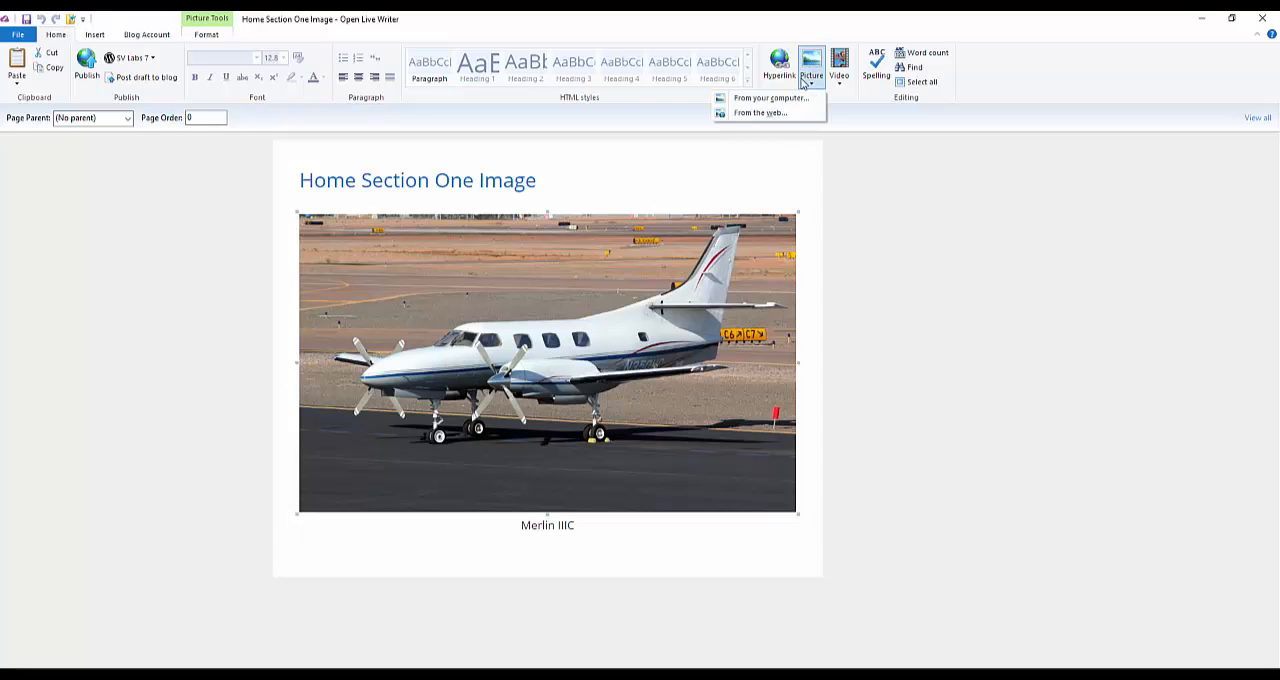
left_click(793, 100)
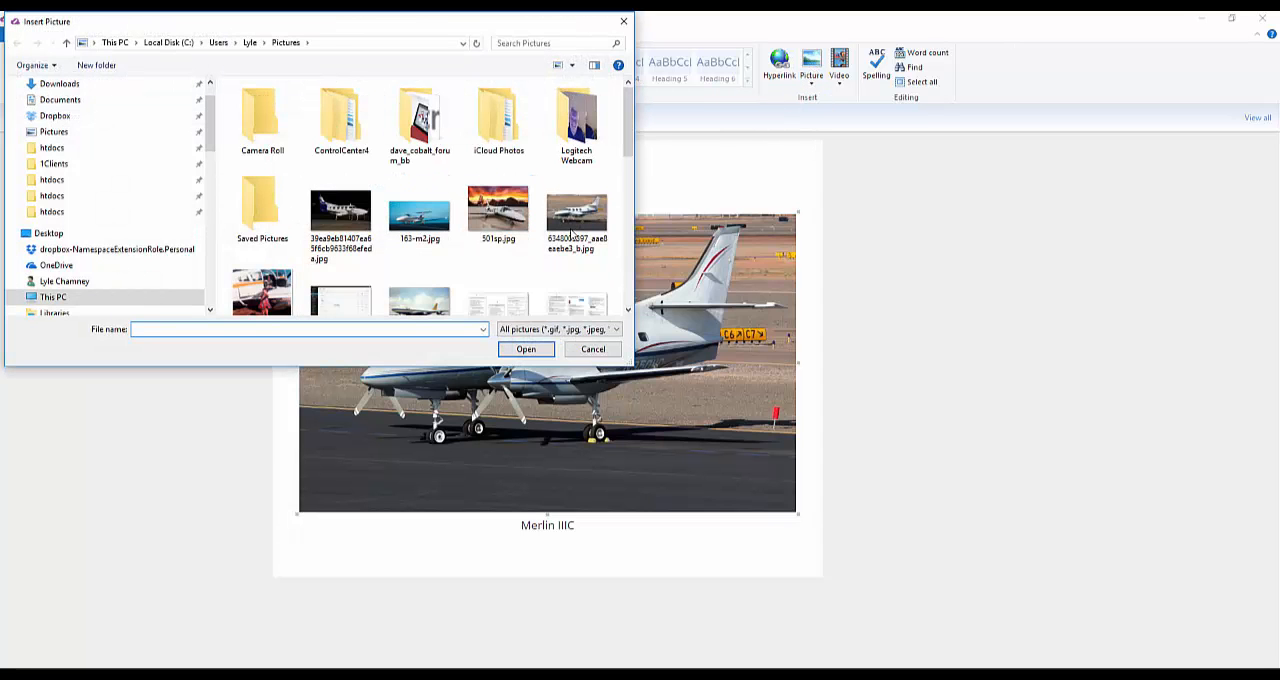
left_click(341, 213)
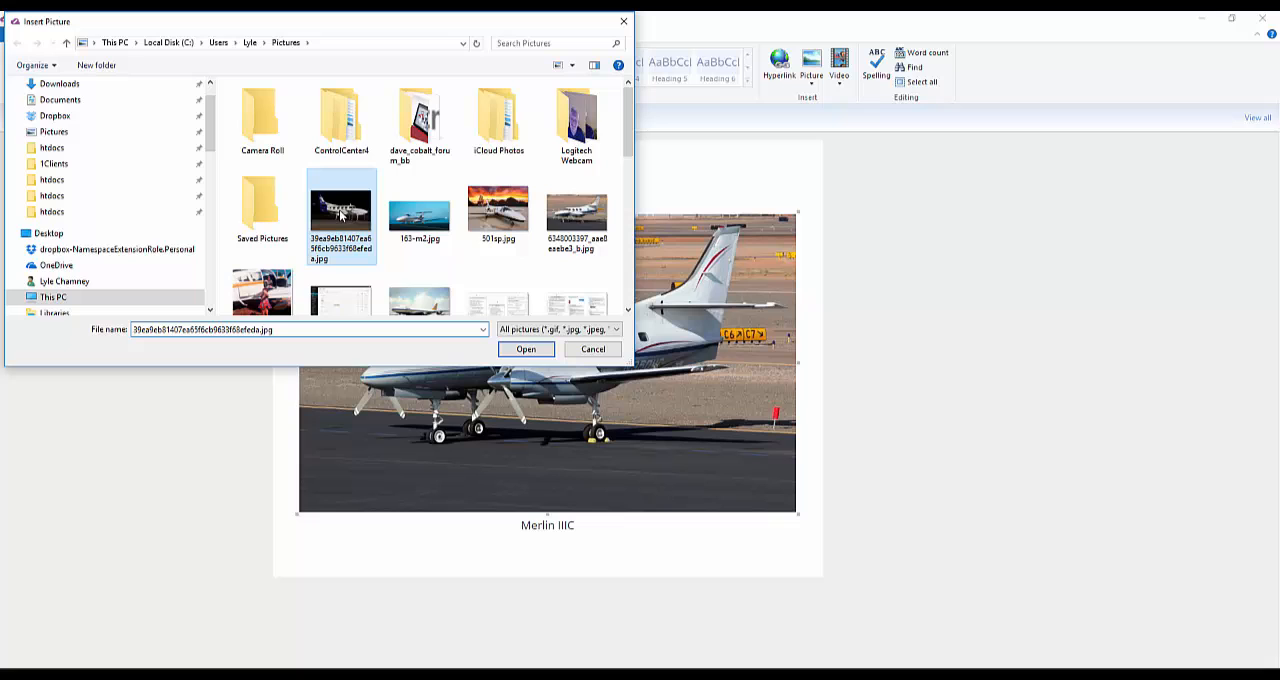
left_click(540, 349)
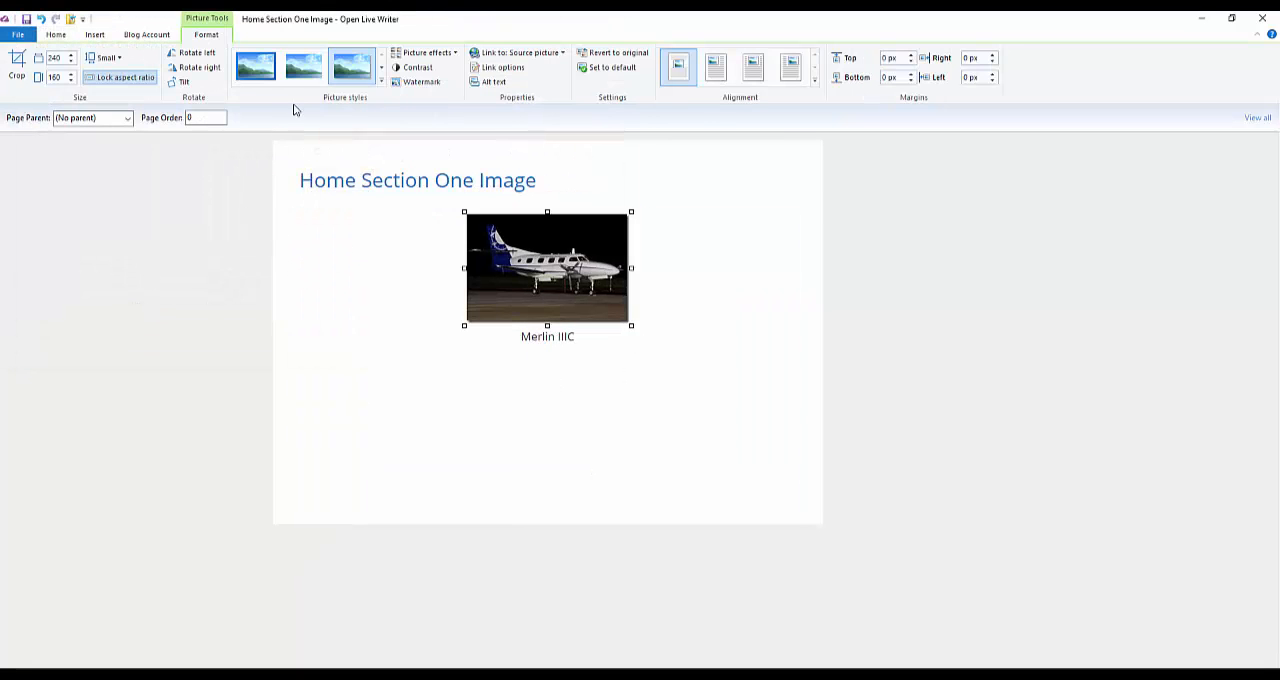
Step: Apply the plain picture style without a shadow to the new aircraft image and set its size to Large
left_click(298, 70)
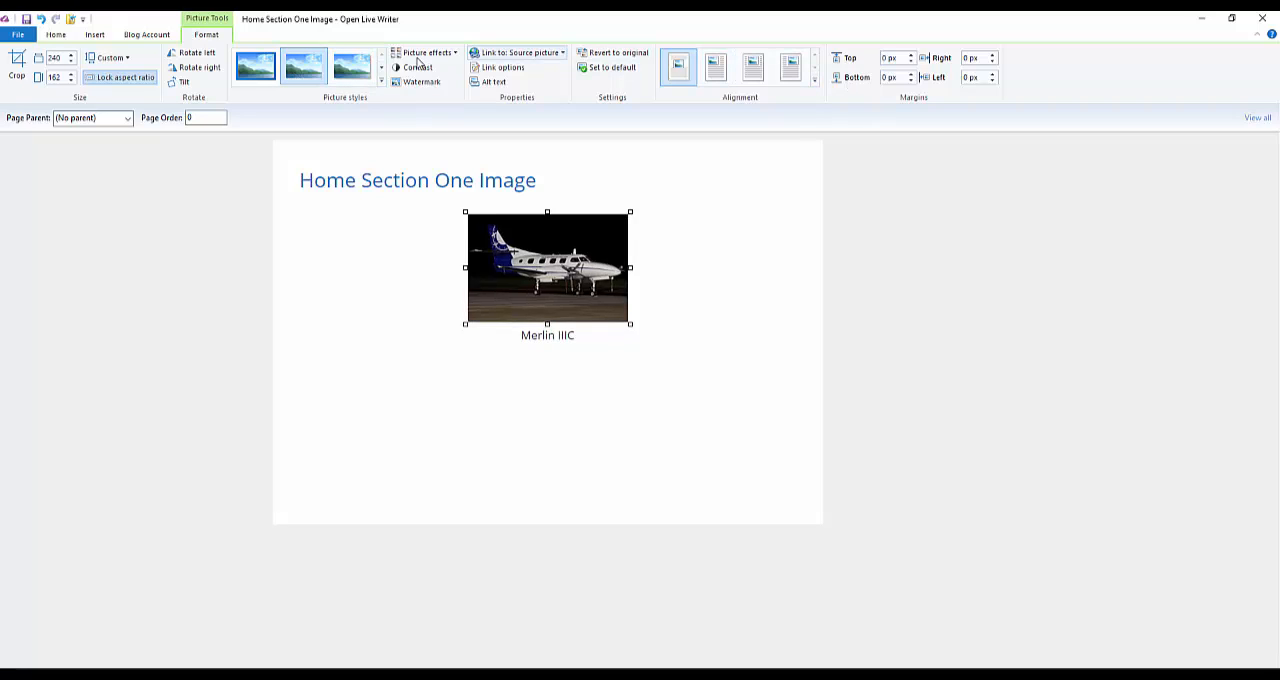
left_click(117, 58)
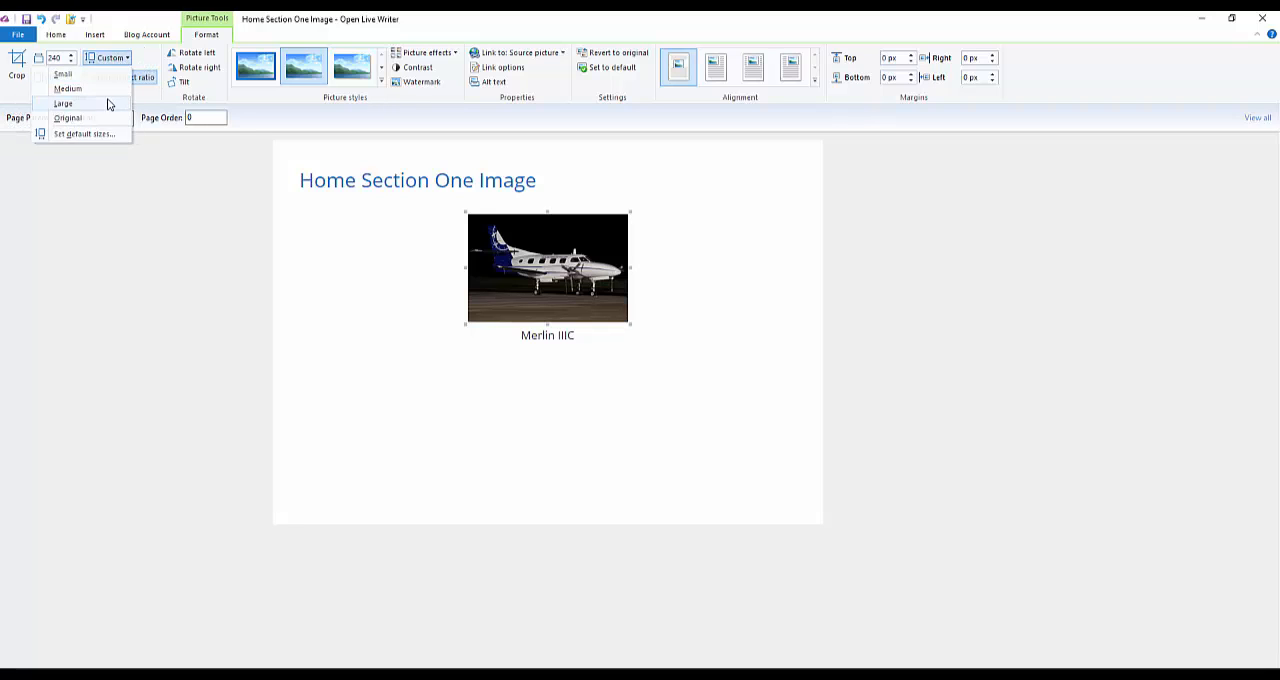
left_click(108, 103)
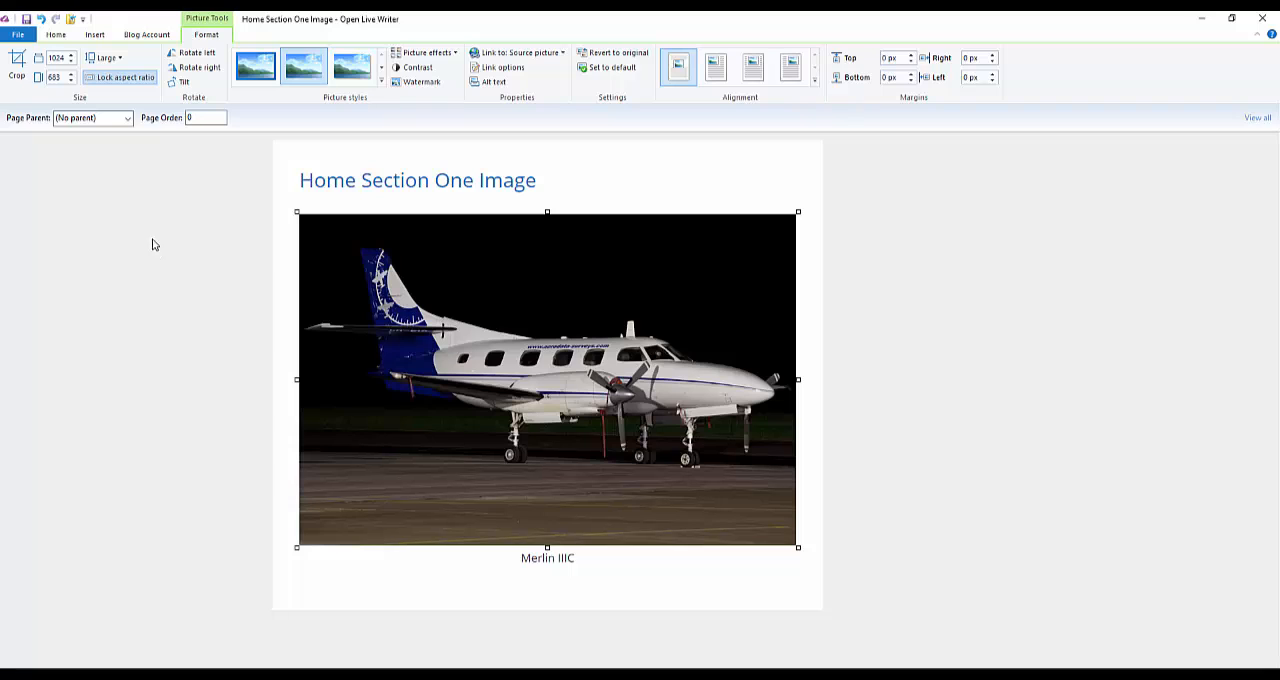
Step: Publish the page, reload the site's home page in the browser to check section one's image, and return to Open Live Writer
left_click(52, 36)
left_click(85, 64)
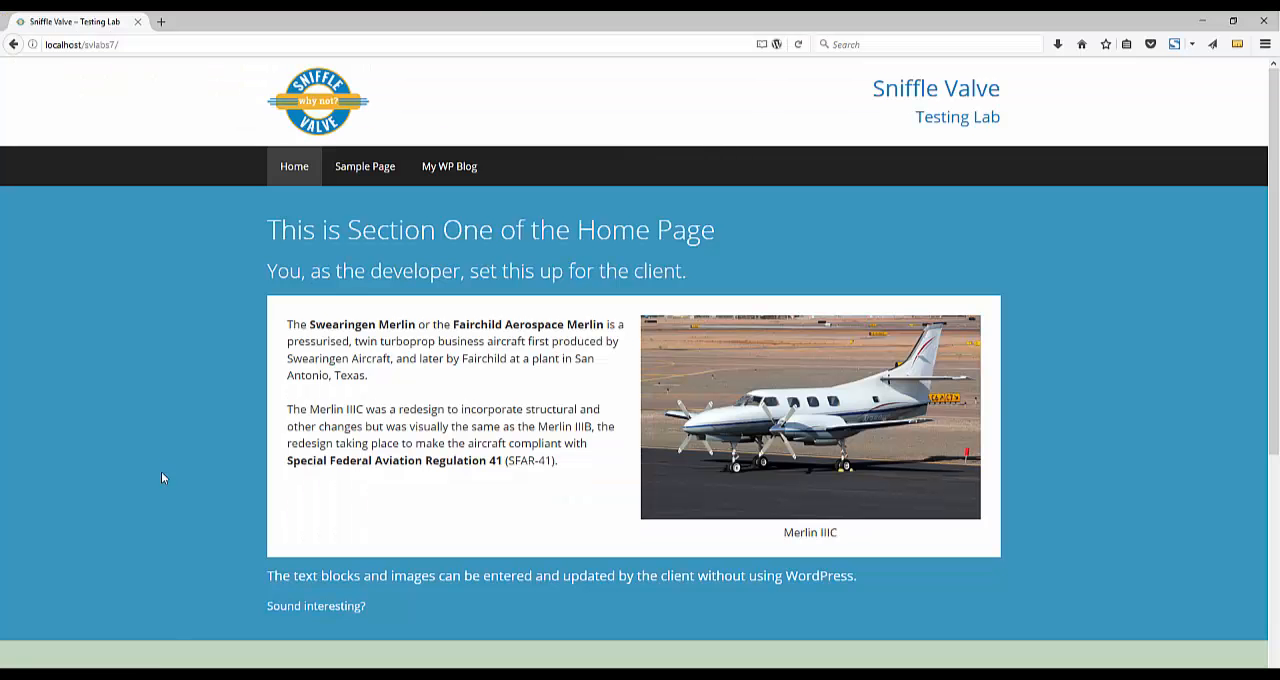
right_click(104, 490)
left_click(186, 496)
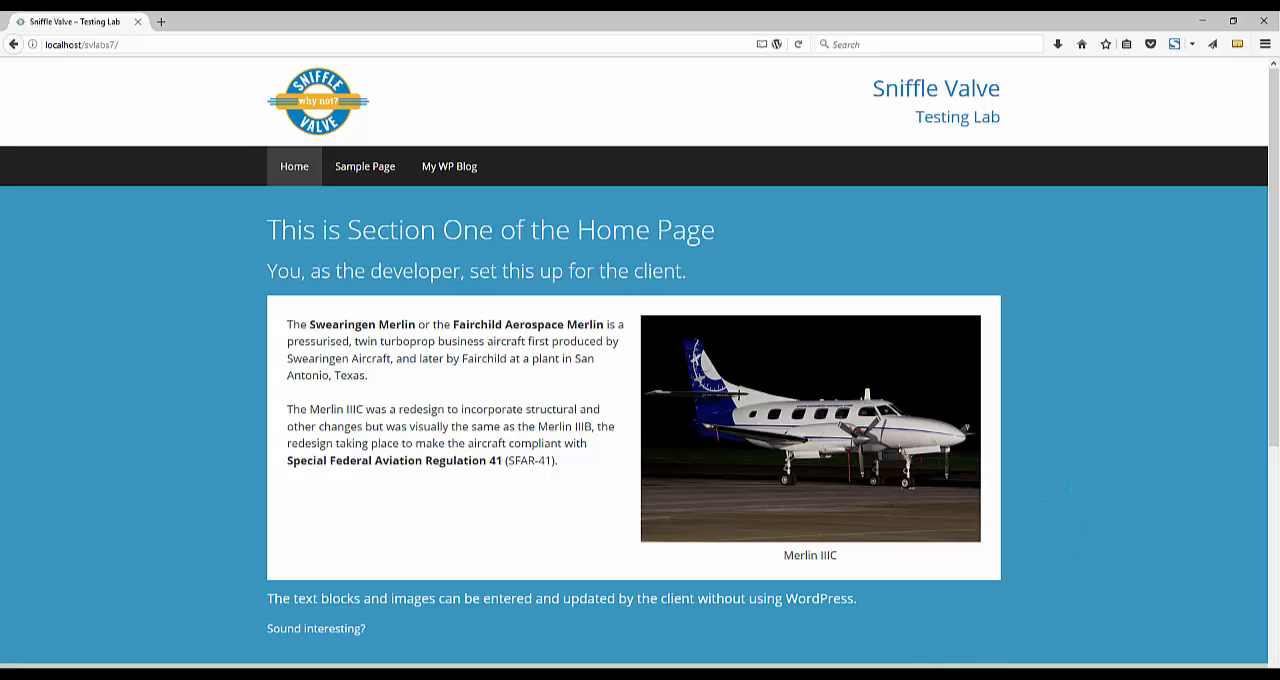
mouse_move(900, 677)
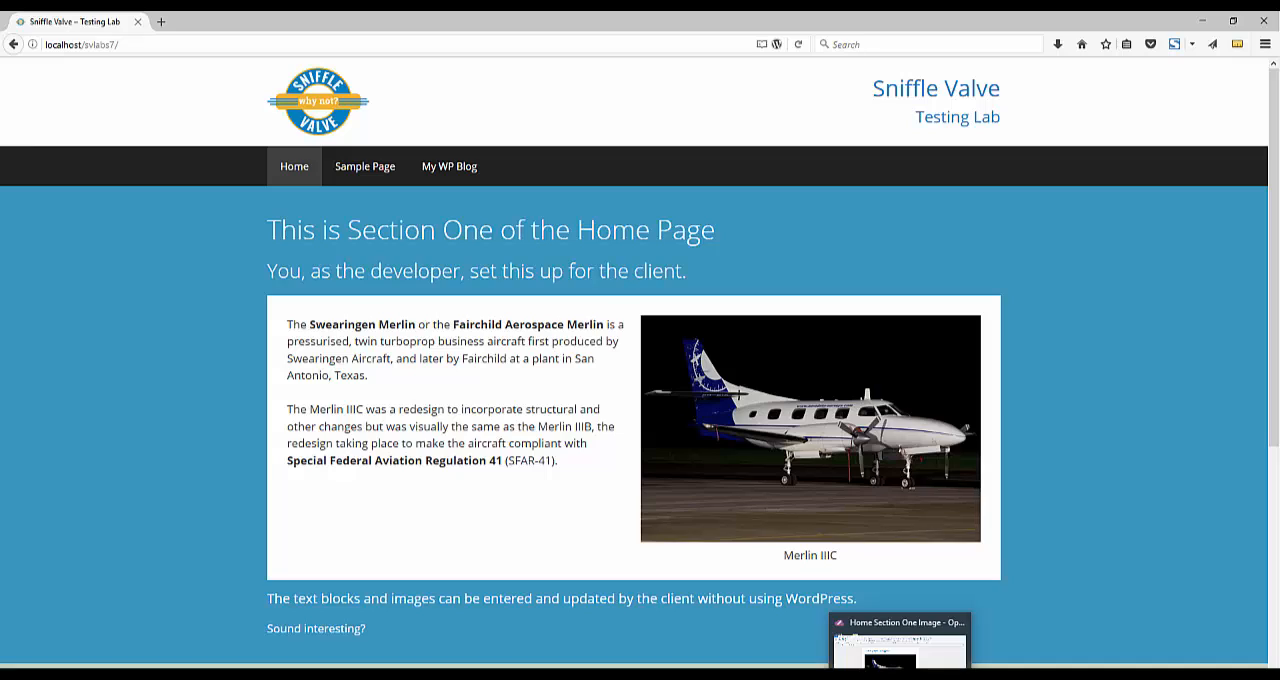
left_click(900, 650)
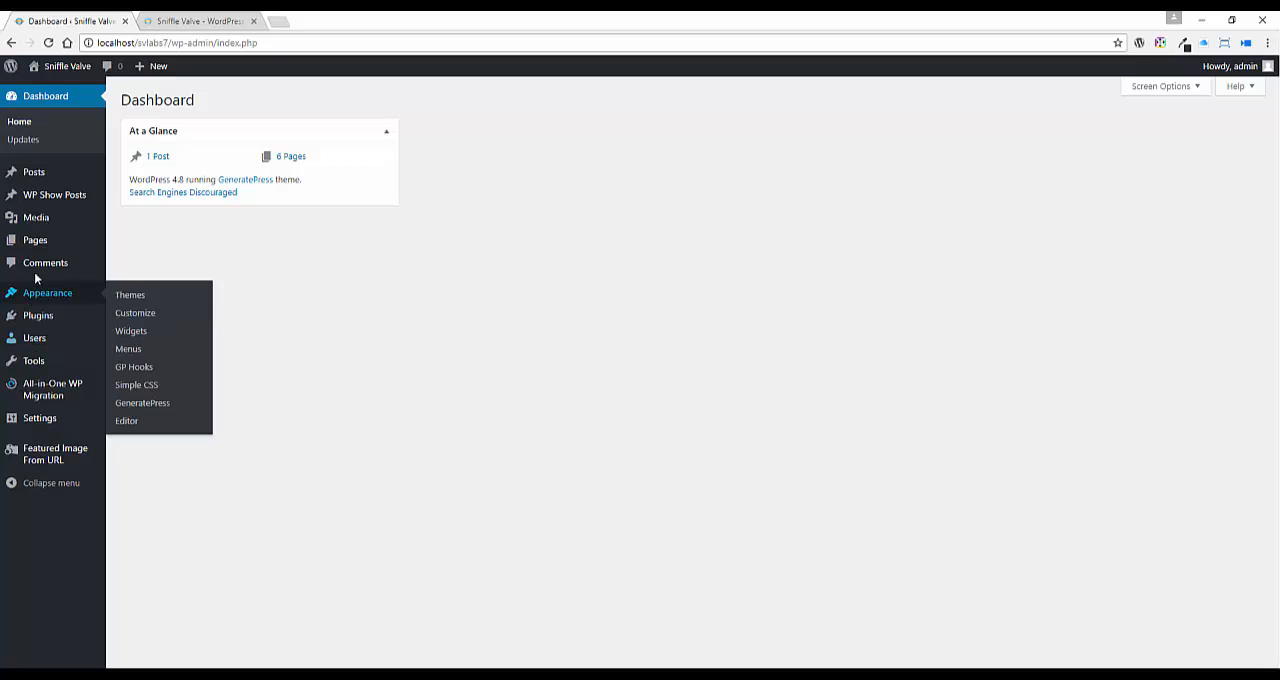
Step: Open the Home front page for editing from the WordPress page list and dismiss the backup notice
left_click(45, 241)
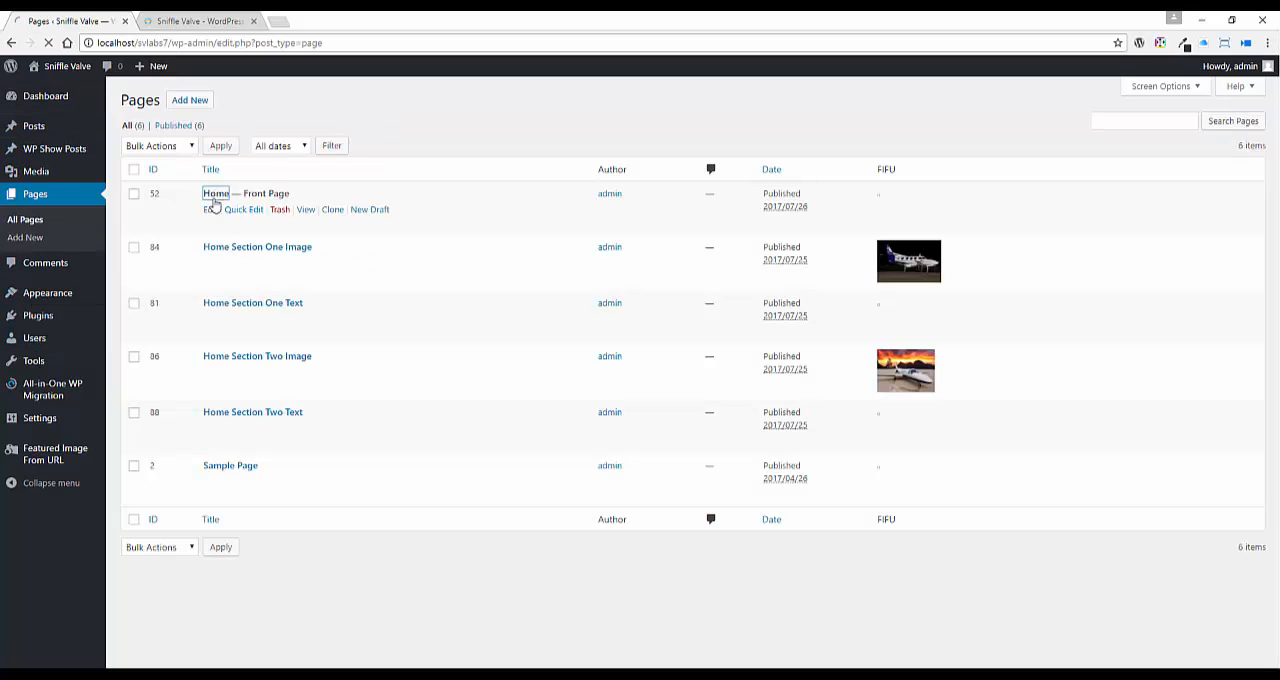
left_click(215, 195)
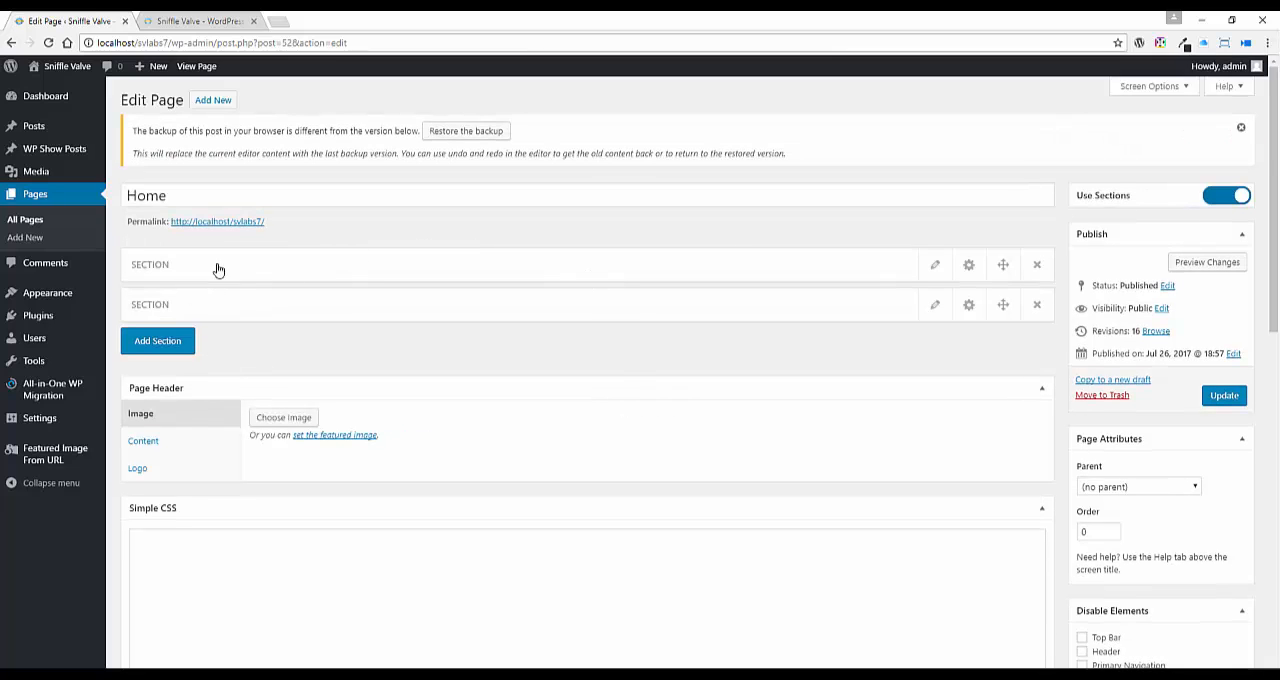
left_click(1241, 127)
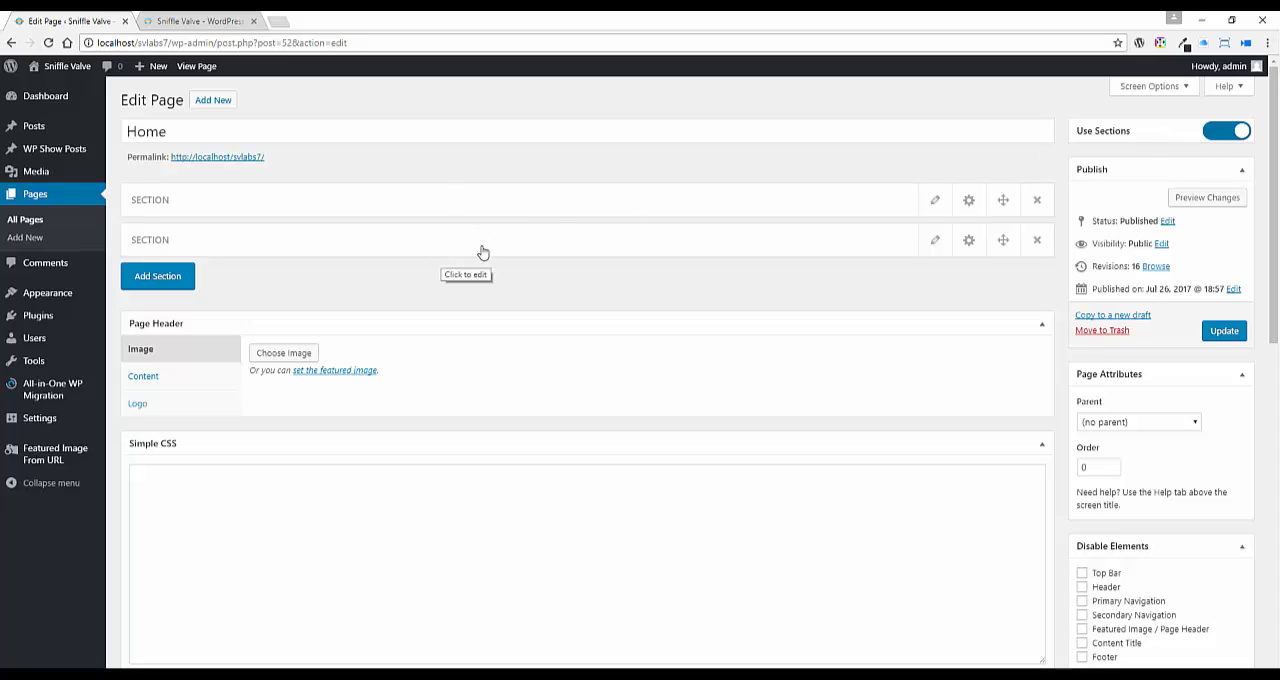
Step: Look through the Sniffle Valve website's home page down to the footer and return to its beginning
left_click(197, 22)
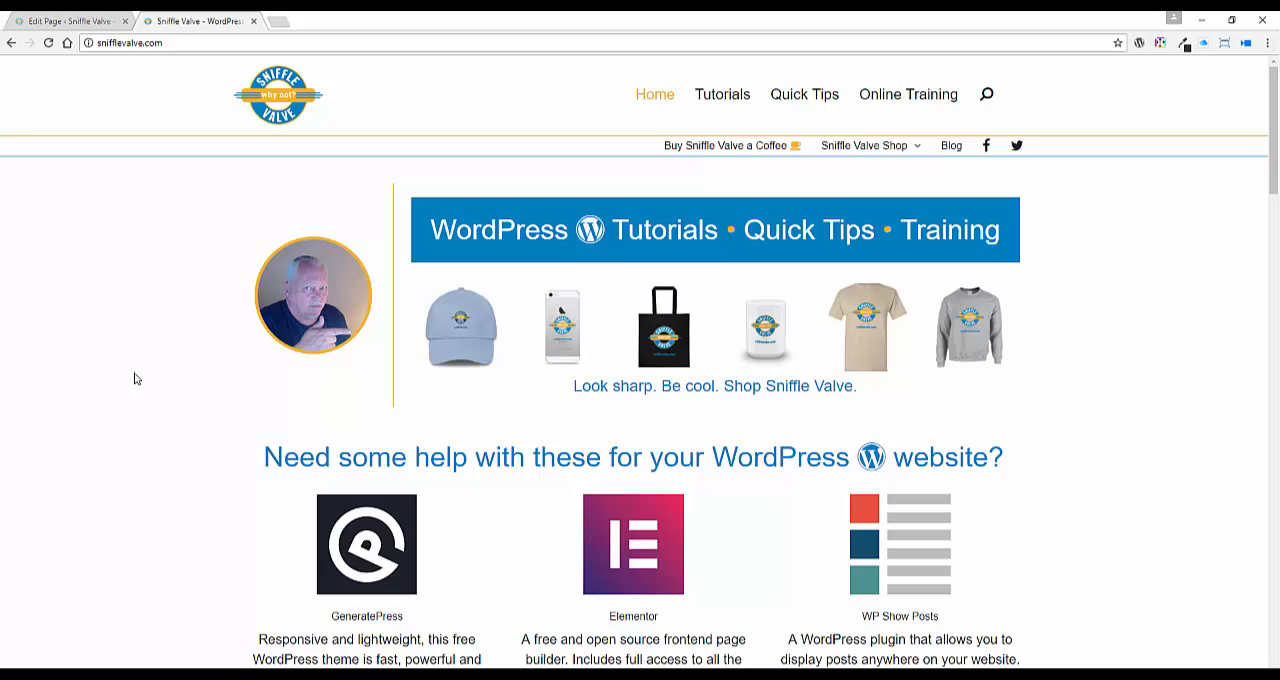
scroll(136, 378, "down", 20)
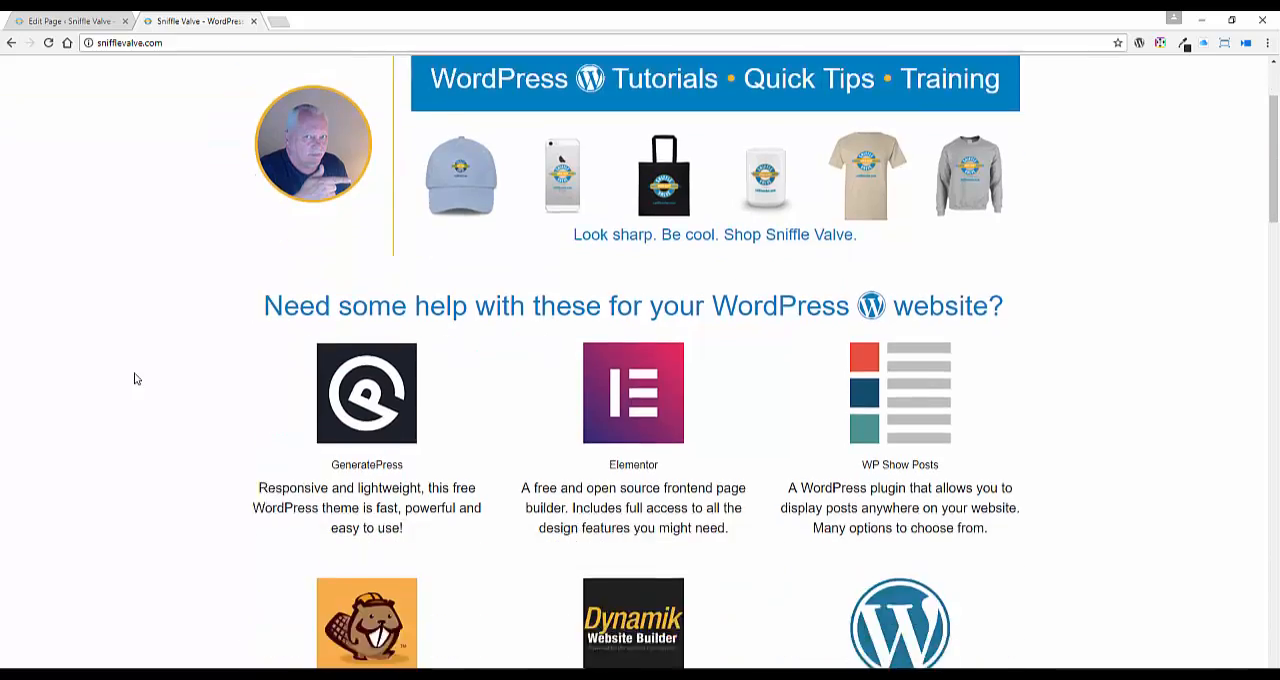
scroll(136, 381, "down", 15)
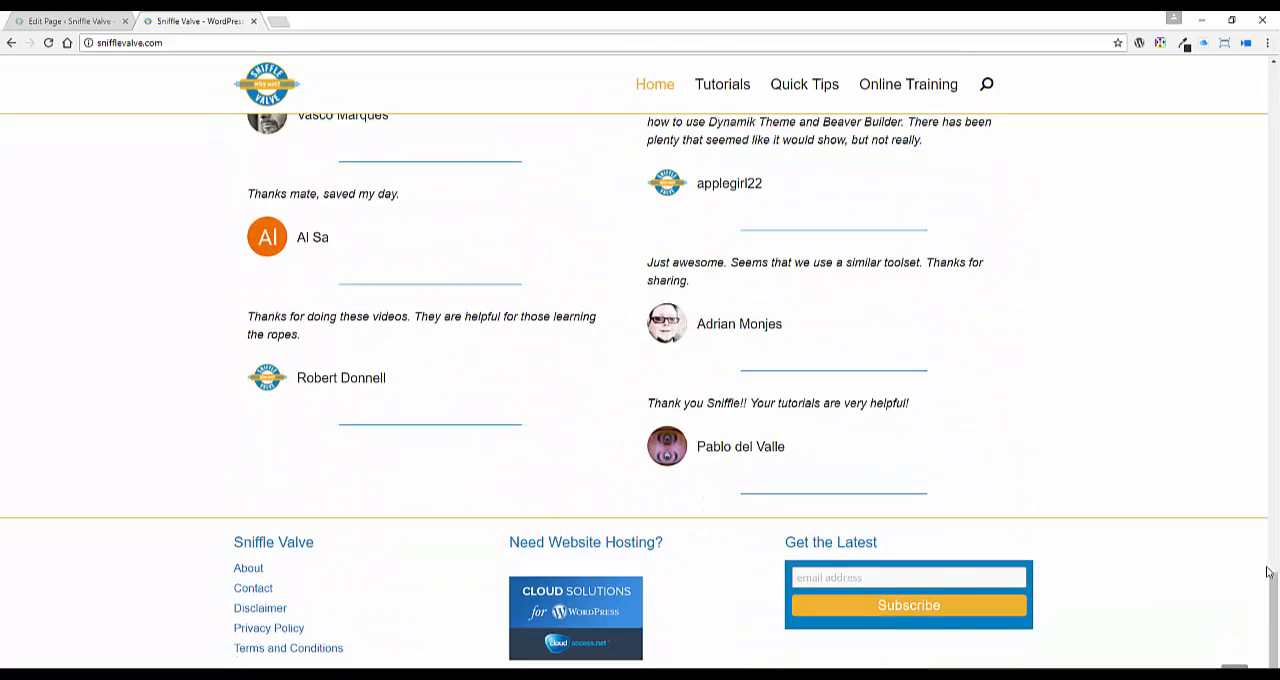
left_click(1234, 668)
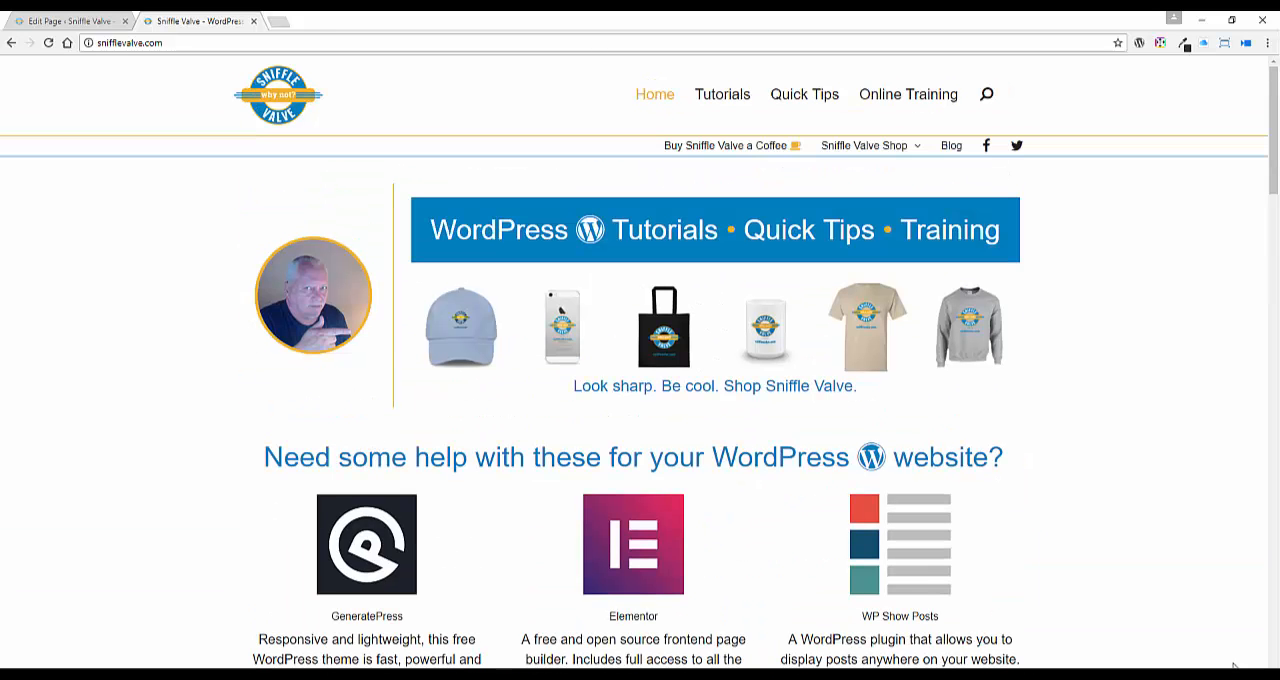